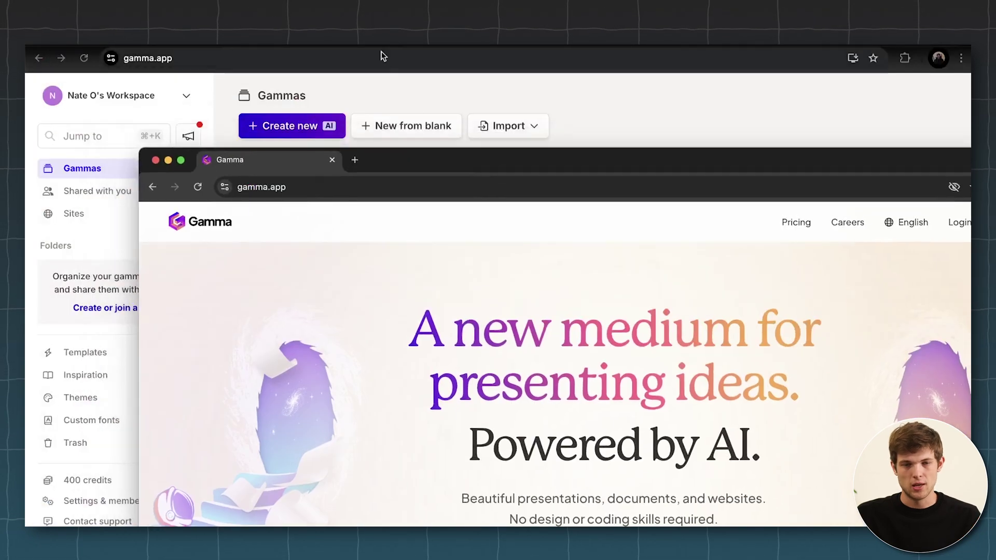
# Step: Paste the Roadrunner Ventures fund description as a one-line prompt and generate an outline
pyautogui.click(382, 54)
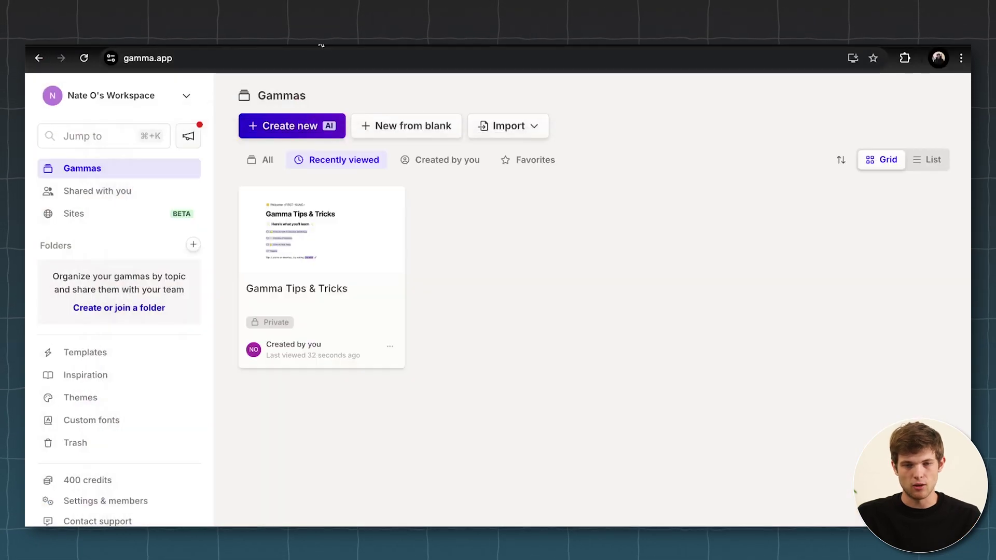
pyautogui.click(294, 125)
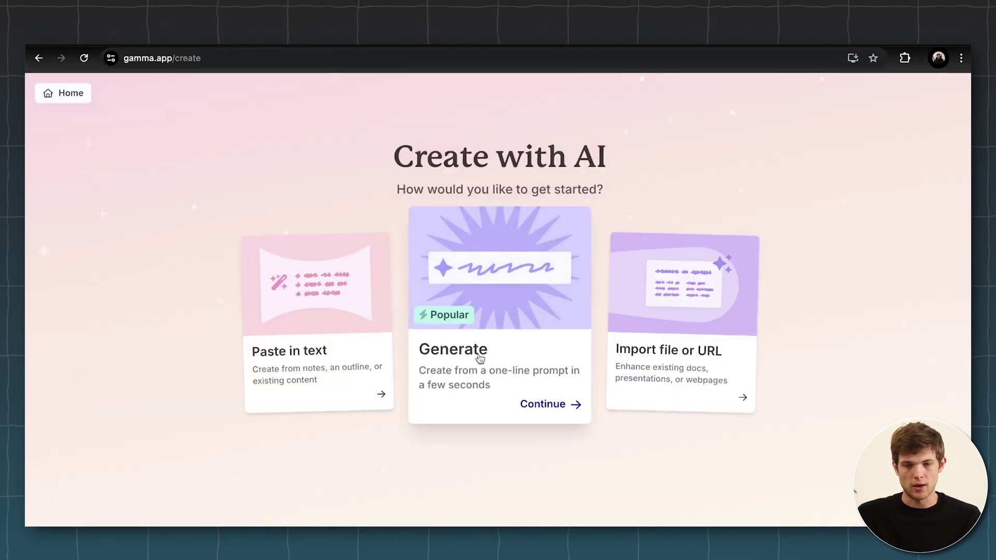
pyautogui.click(431, 347)
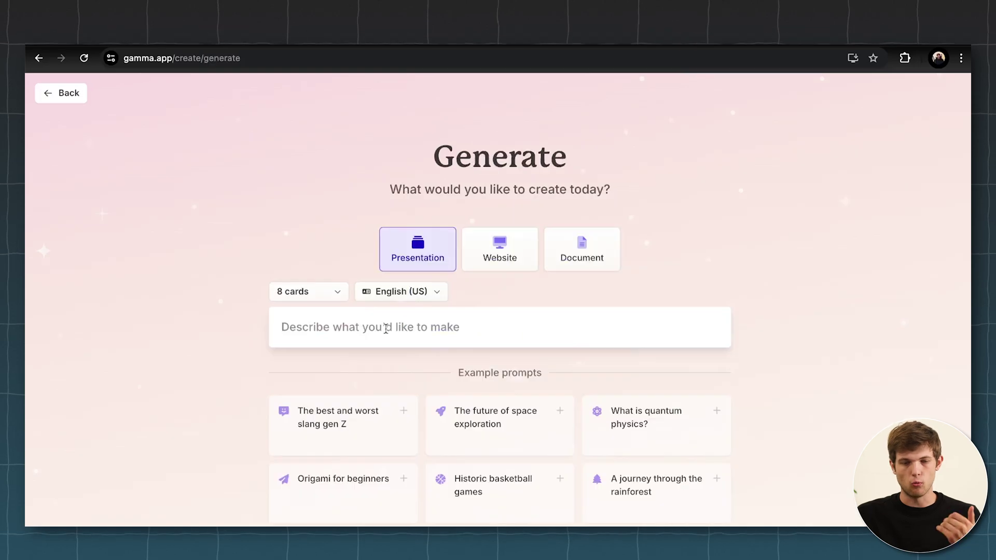
pyautogui.click(386, 329)
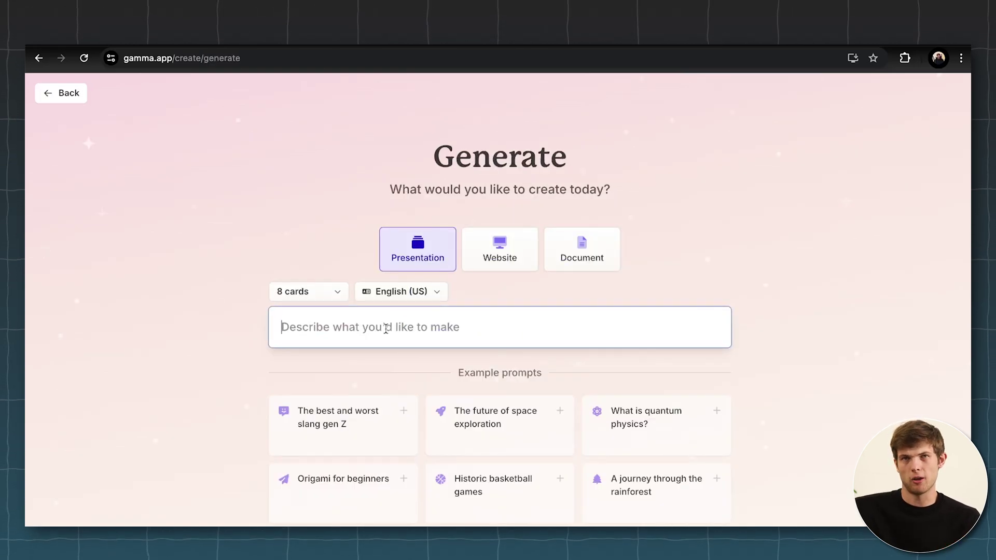
pyautogui.write('Make a deck for my venture fund. The fund is named Roadrunner ventures and we invest in early stage consumer startups')
pyautogui.click(469, 398)
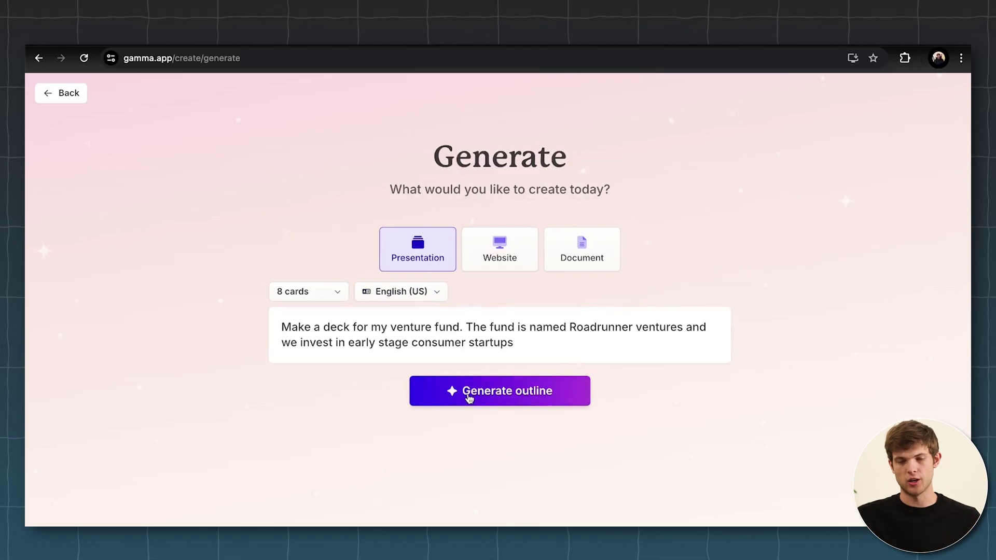
# Step: Continue past the outline settings and generate the deck in the Night Sky theme
pyautogui.scroll(-2, 580, 417)
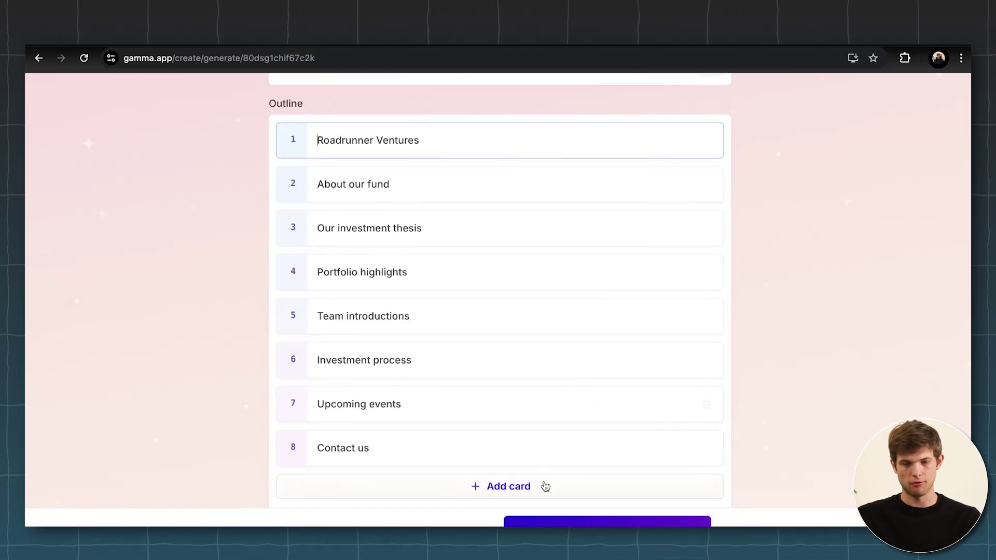
pyautogui.scroll(-2, 550, 487)
pyautogui.scroll(-5, 688, 393)
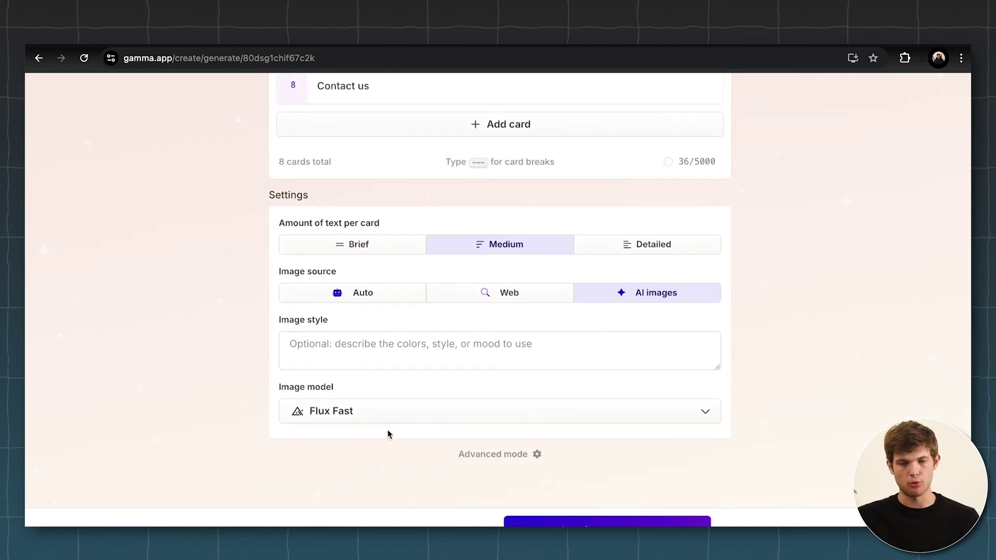
pyautogui.click(607, 521)
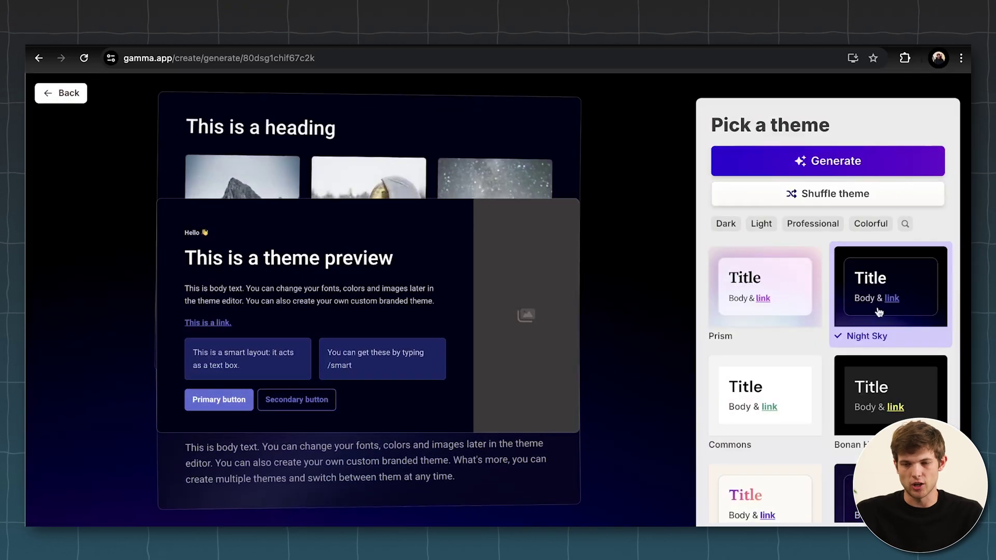
pyautogui.click(848, 162)
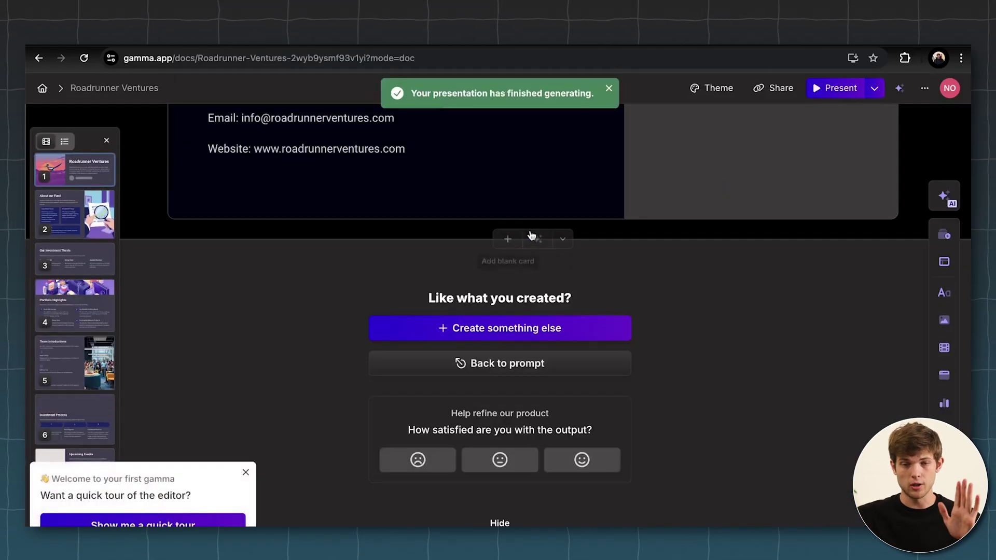
# Step: Review the title, About our Fund, Investment Thesis and Portfolio Highlights cards
pyautogui.click(562, 239)
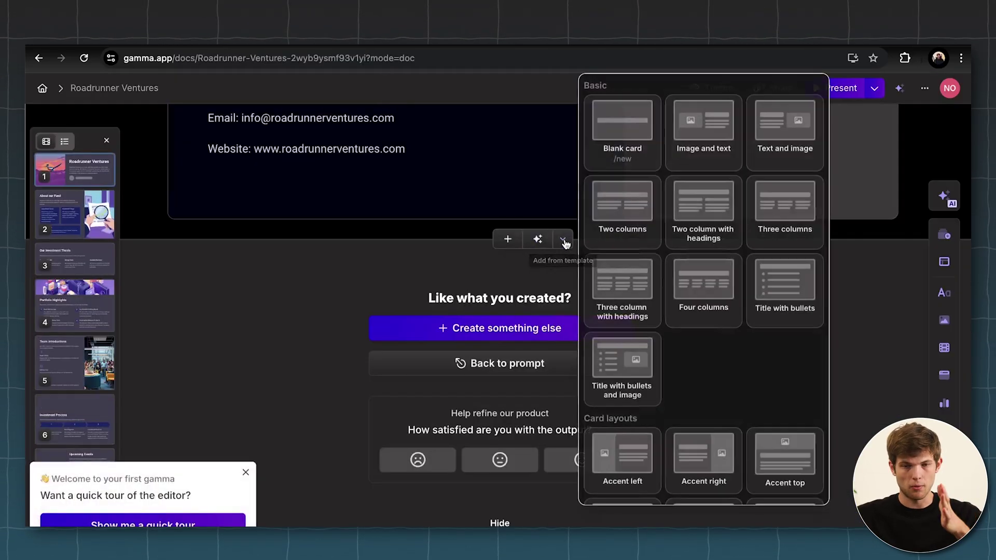
pyautogui.click(896, 241)
pyautogui.scroll(15, 666, 187)
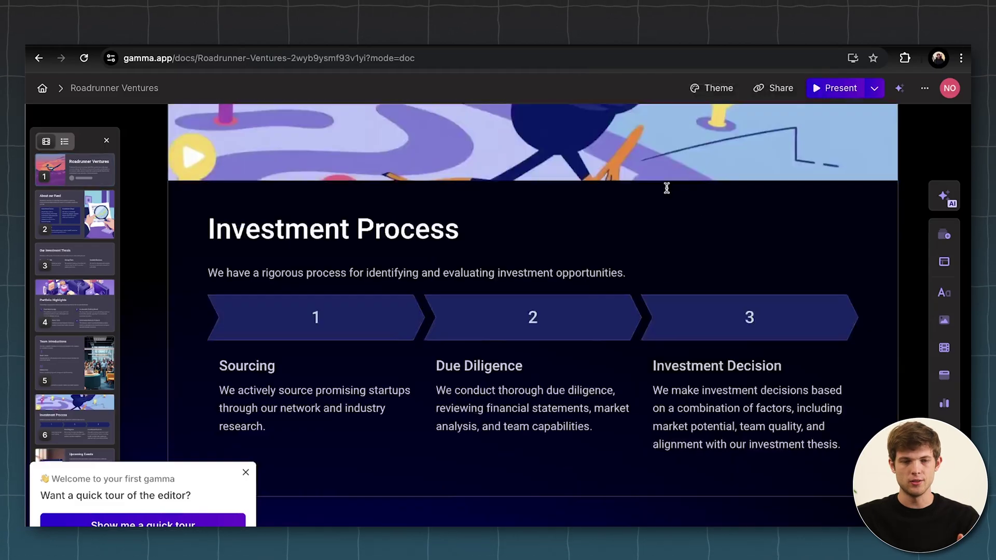
pyautogui.click(71, 202)
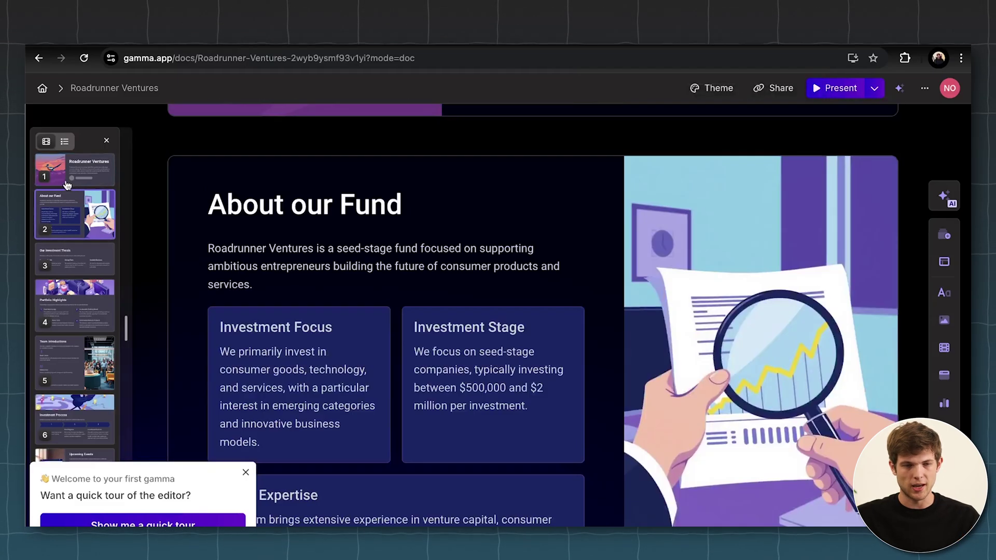
pyautogui.click(67, 183)
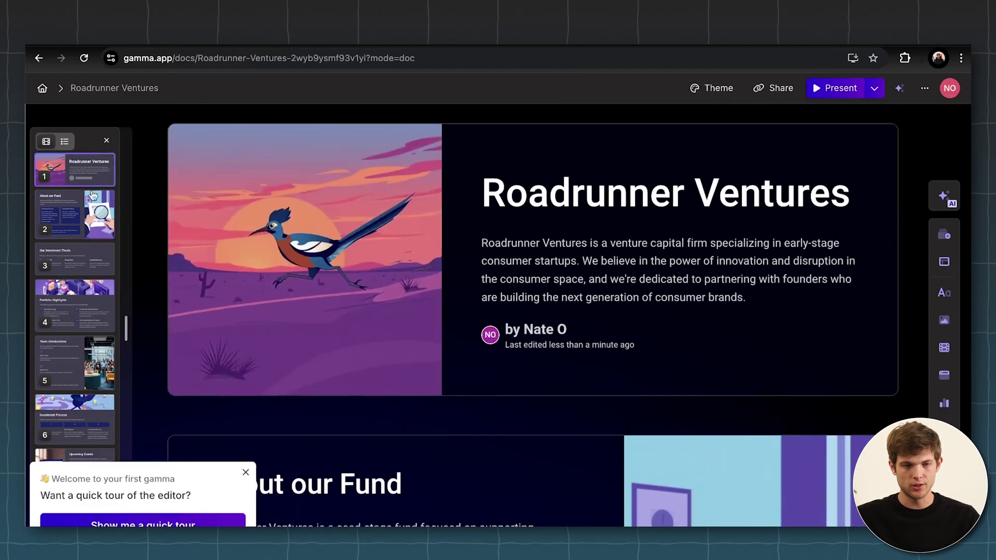
pyautogui.click(70, 227)
pyautogui.click(75, 259)
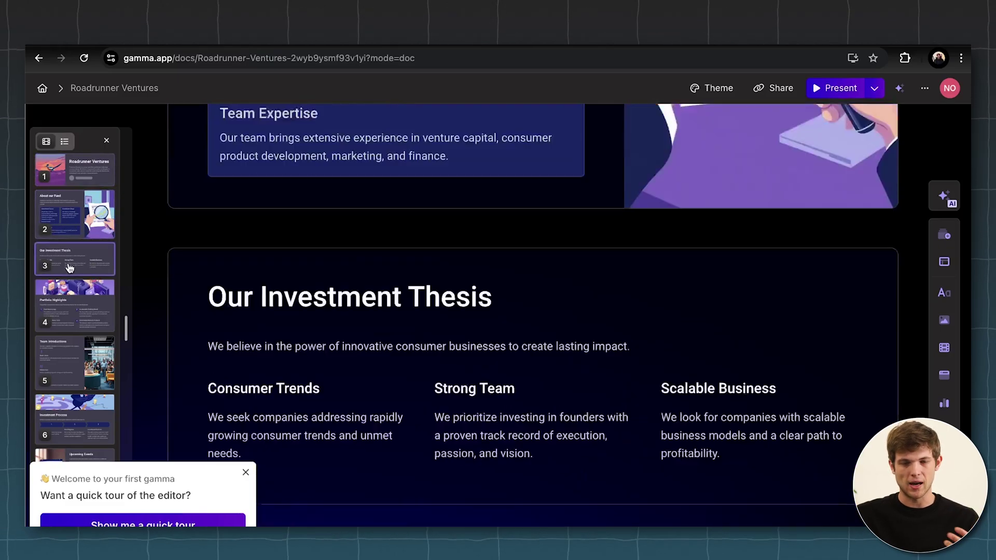
pyautogui.click(78, 299)
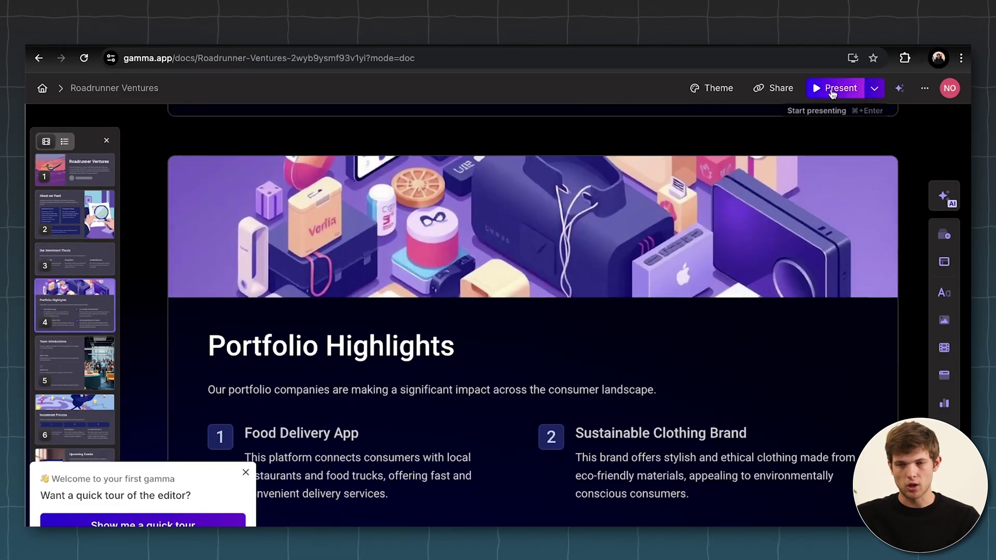
# Step: Start presenting the deck and dismiss the welcome tour prompt
pyautogui.click(834, 90)
pyautogui.scroll(3, 481, 256)
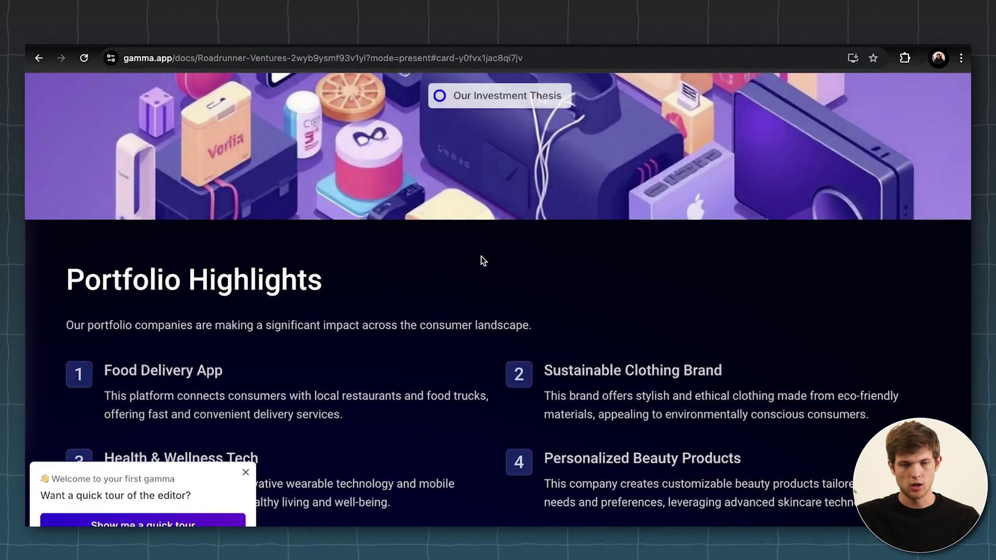
pyautogui.scroll(-3, 368, 339)
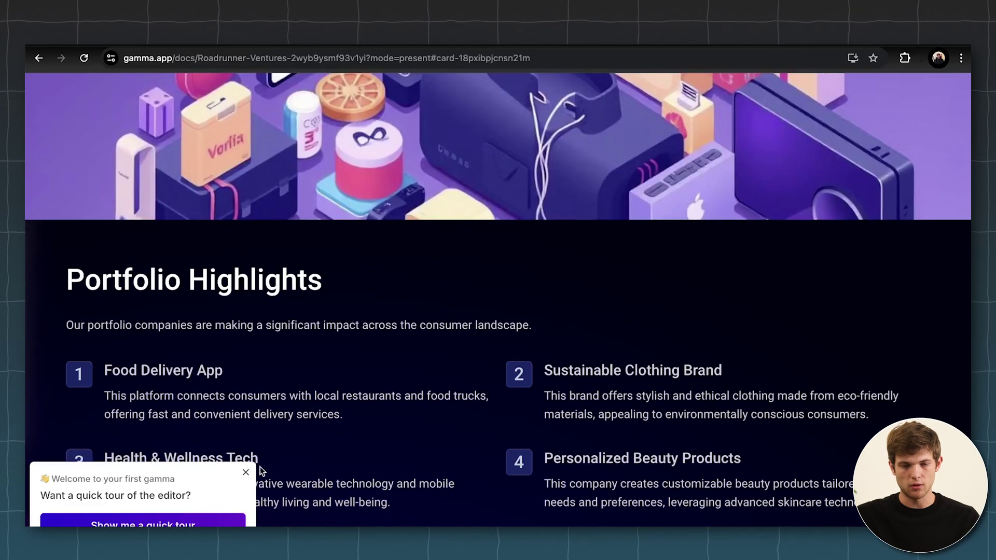
pyautogui.click(246, 471)
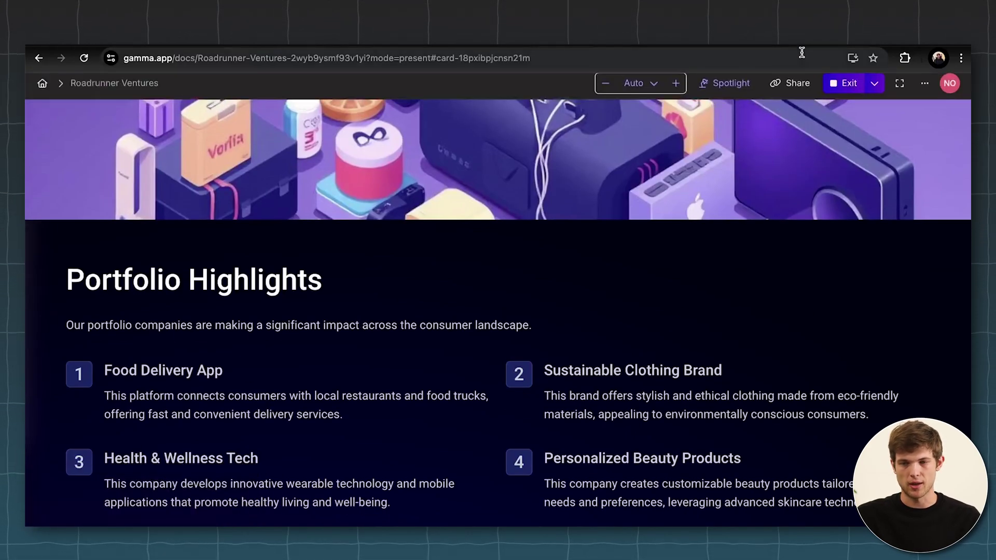
# Step: Export the Roadrunner Ventures deck to PDF from the Share dialog's Export options
pyautogui.click(793, 89)
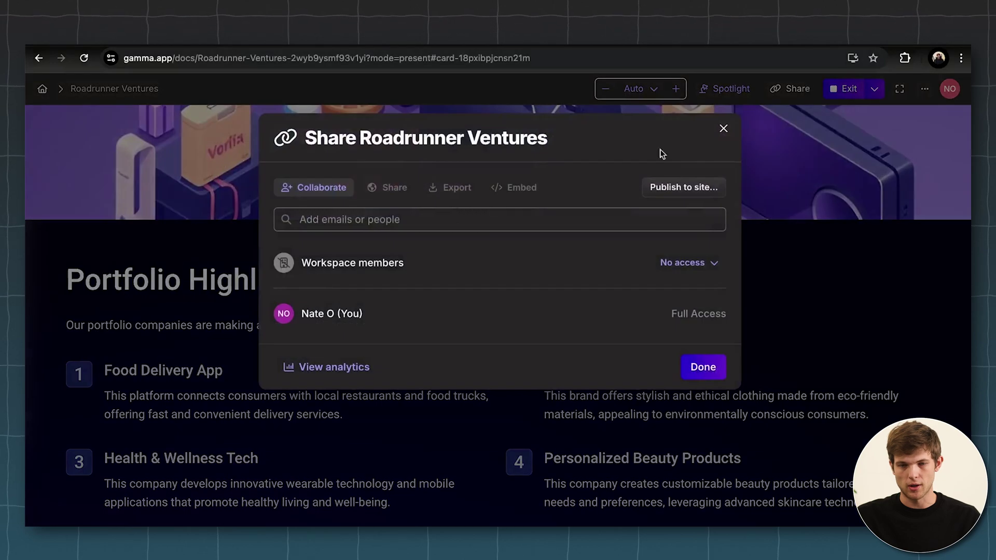
pyautogui.click(449, 187)
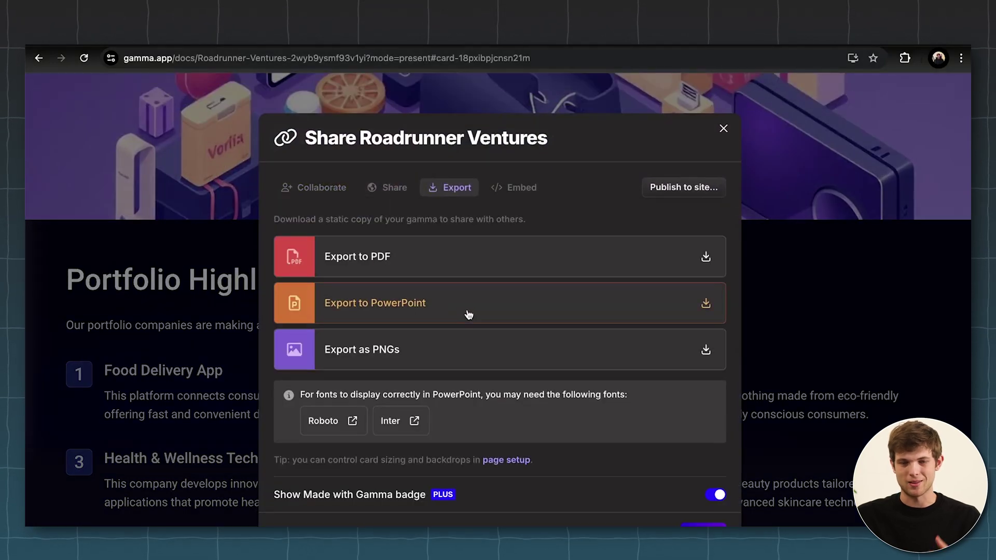
pyautogui.click(411, 263)
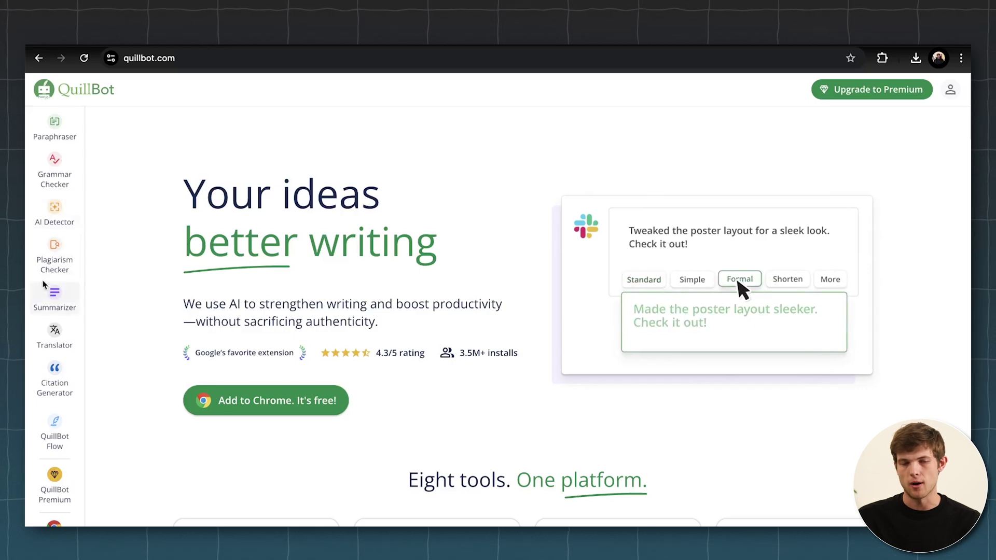
# Step: Scroll through QuillBot's writing tool cards and logos, then back to the top
pyautogui.scroll(-6, 536, 393)
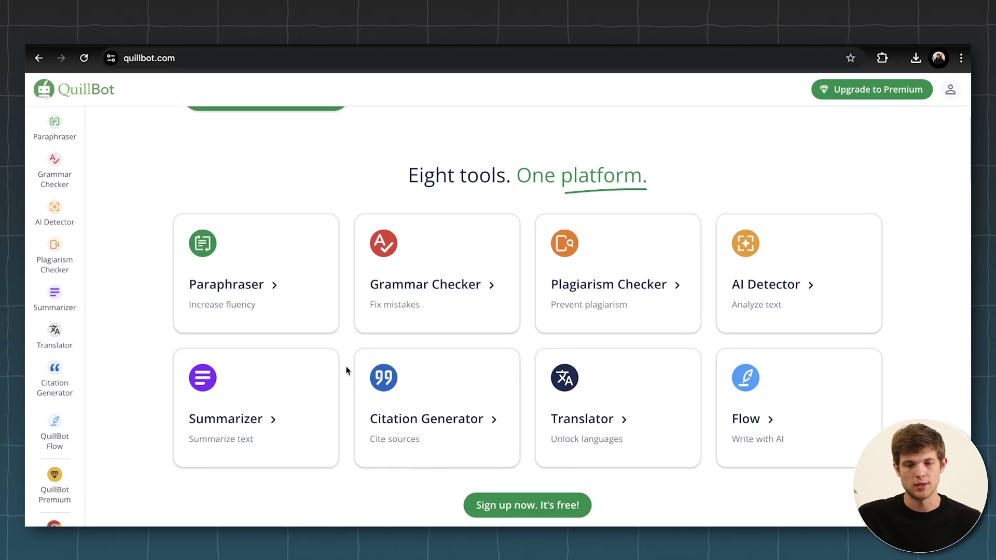
pyautogui.scroll(-2, 571, 513)
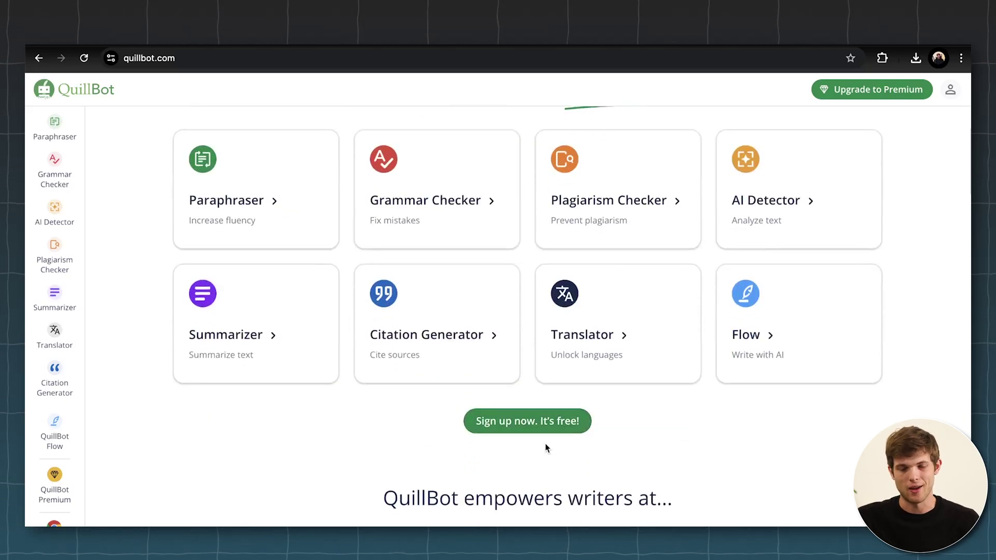
pyautogui.scroll(-3, 546, 447)
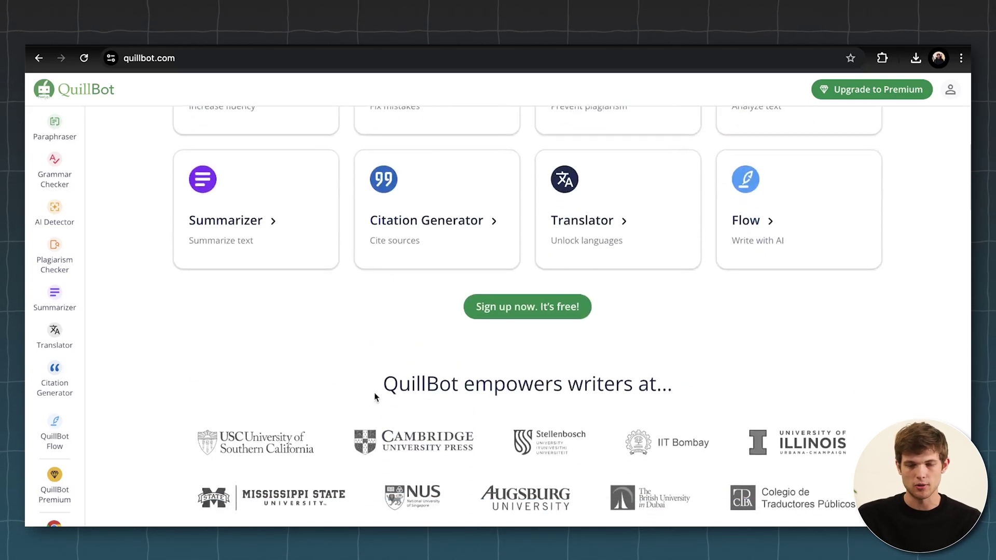
pyautogui.scroll(-3, 375, 397)
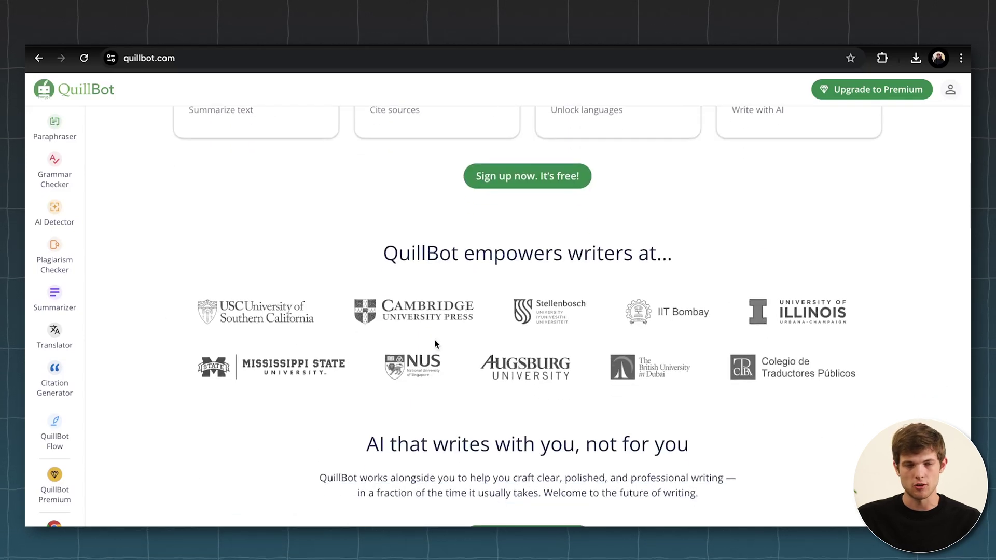
pyautogui.scroll(10, 435, 344)
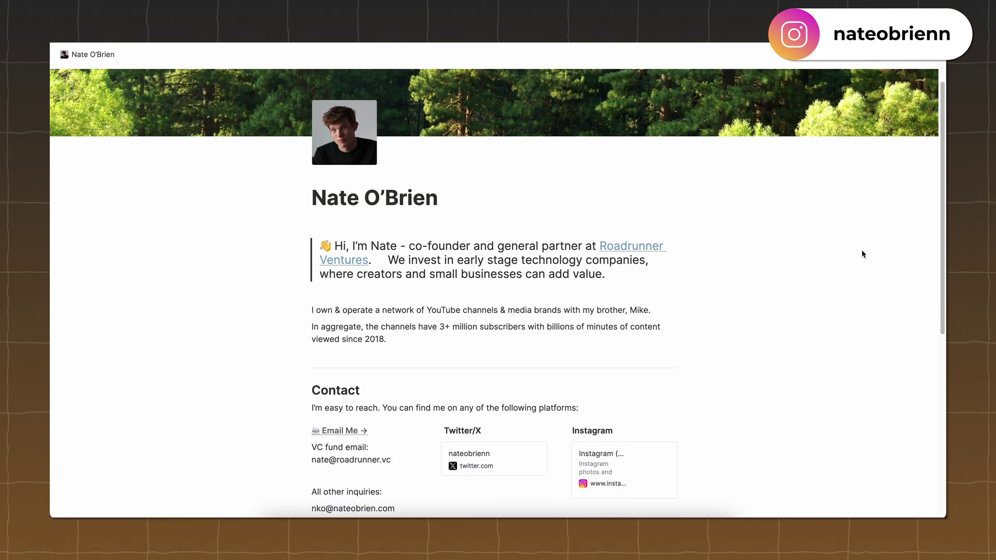
pyautogui.scroll(-5, 862, 253)
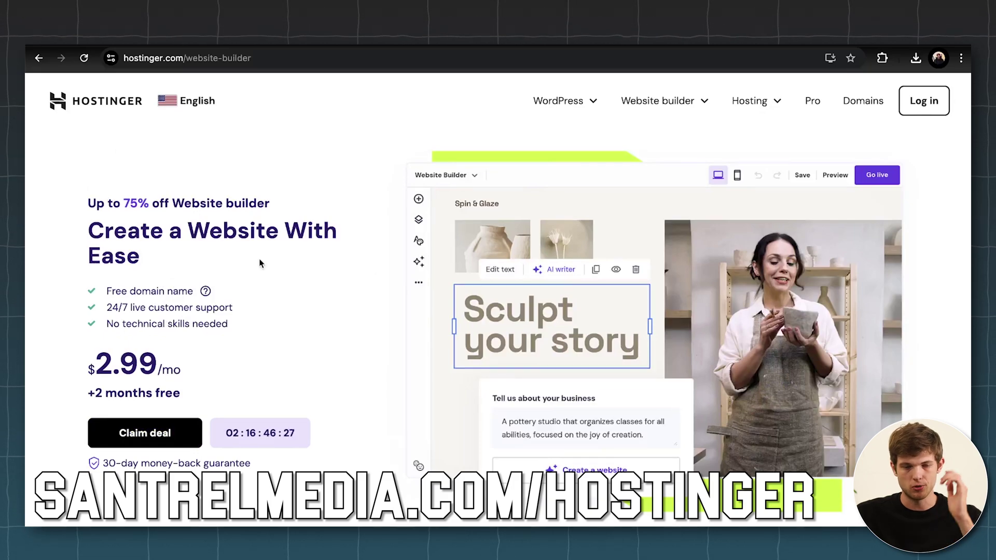
# Step: Scroll the Hostinger pricing section down to the AI tools and eCommerce rows
pyautogui.scroll(-3, 379, 417)
pyautogui.scroll(3, 379, 417)
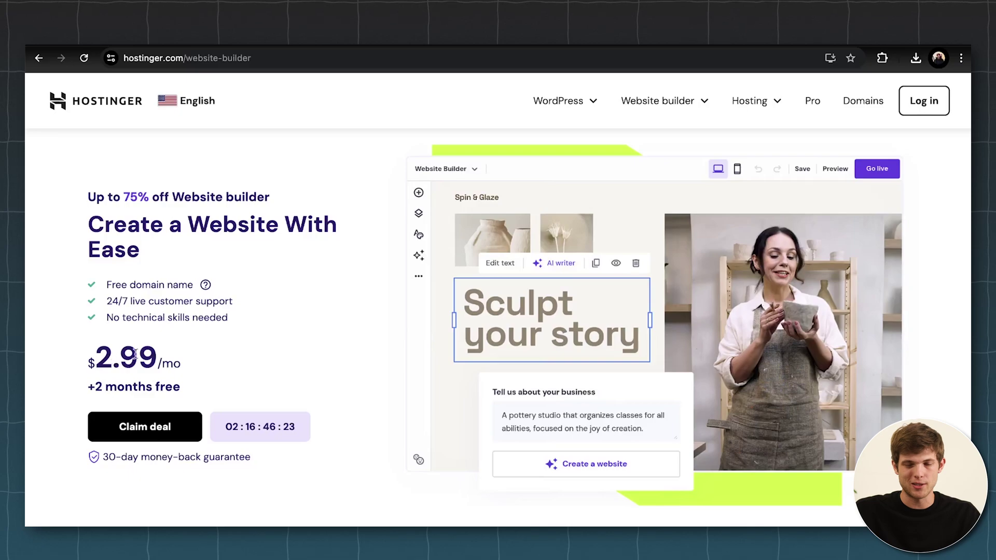
pyautogui.scroll(-15, 217, 374)
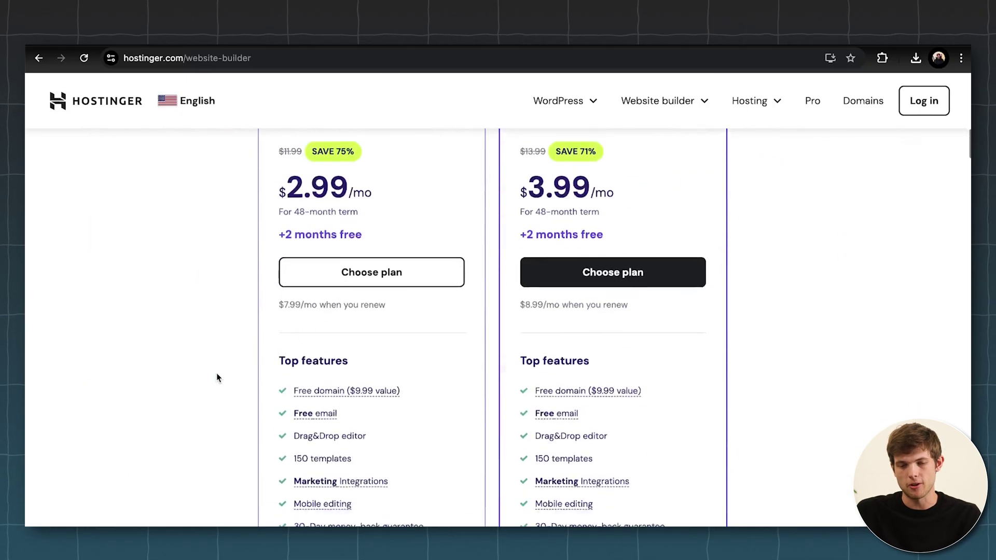
pyautogui.scroll(-1, 511, 378)
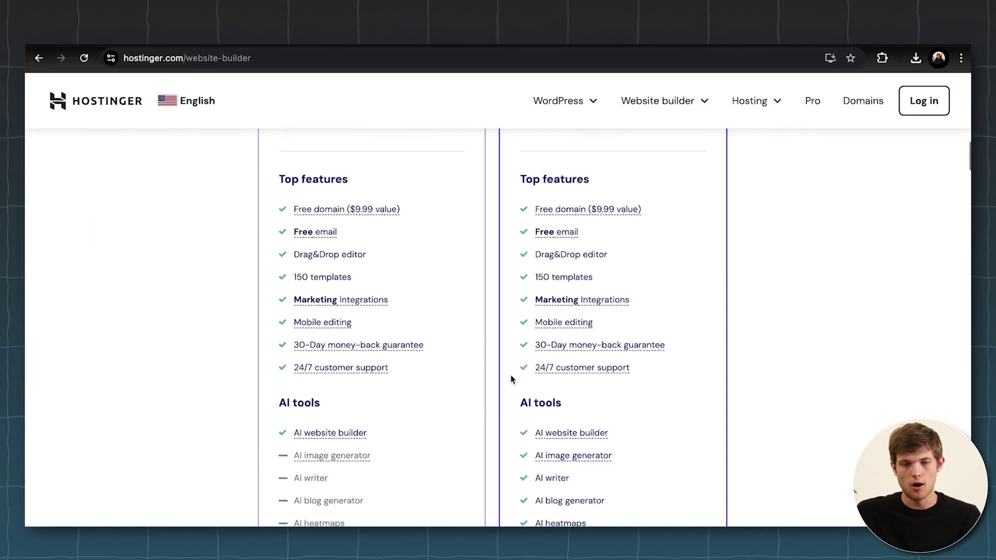
pyautogui.scroll(-2, 649, 280)
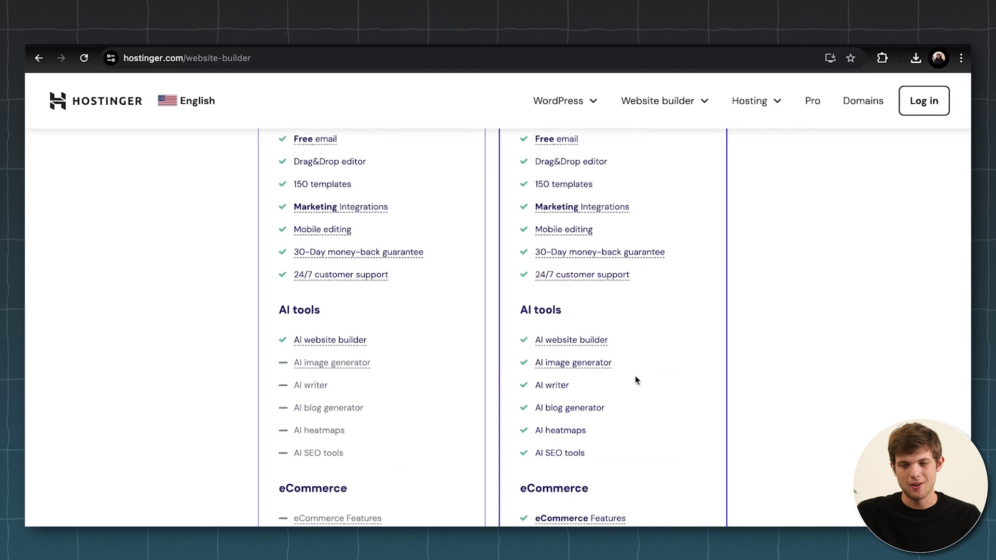
pyautogui.scroll(-1, 636, 380)
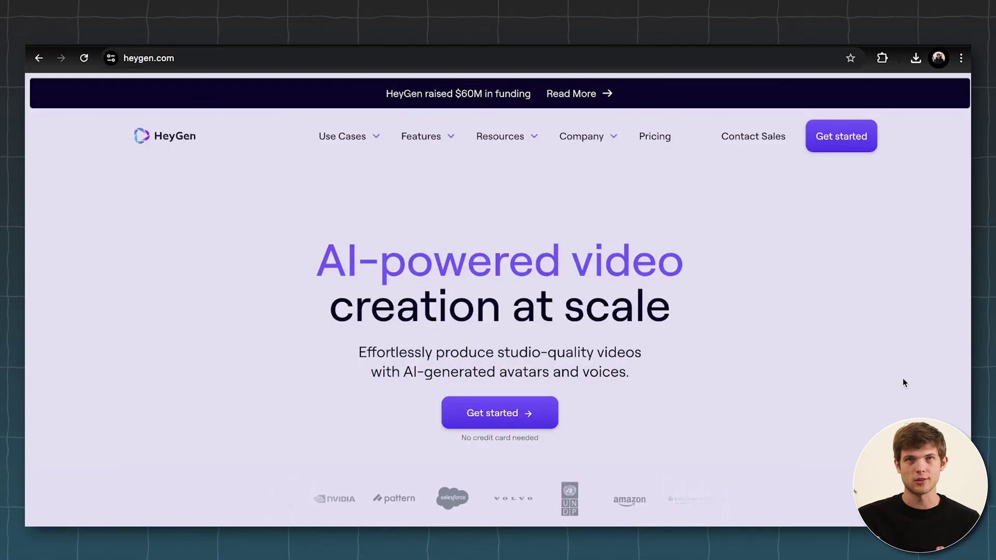
# Step: Browse HeyGen's team use-case videos, then open and scroll the Pricing page
pyautogui.scroll(-8, 902, 382)
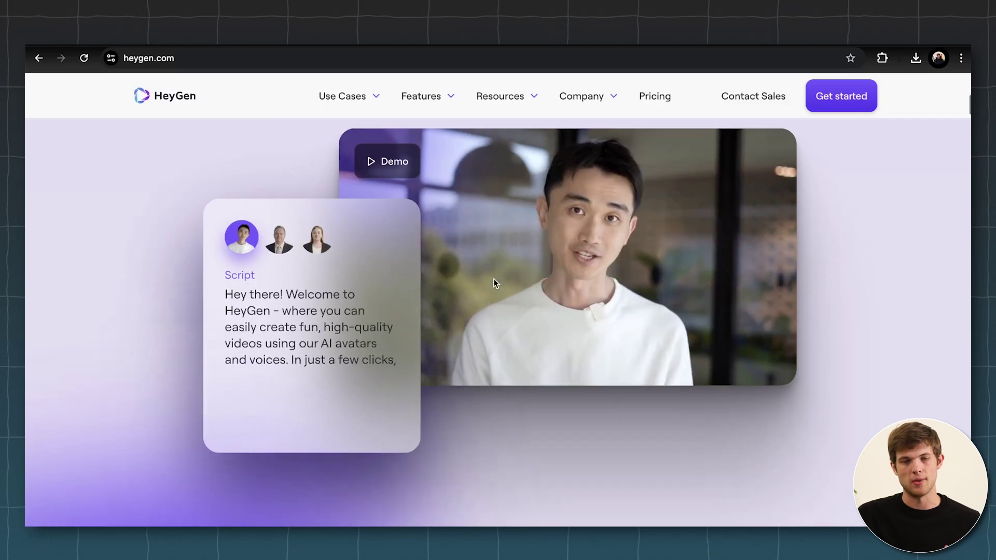
pyautogui.scroll(-2, 493, 278)
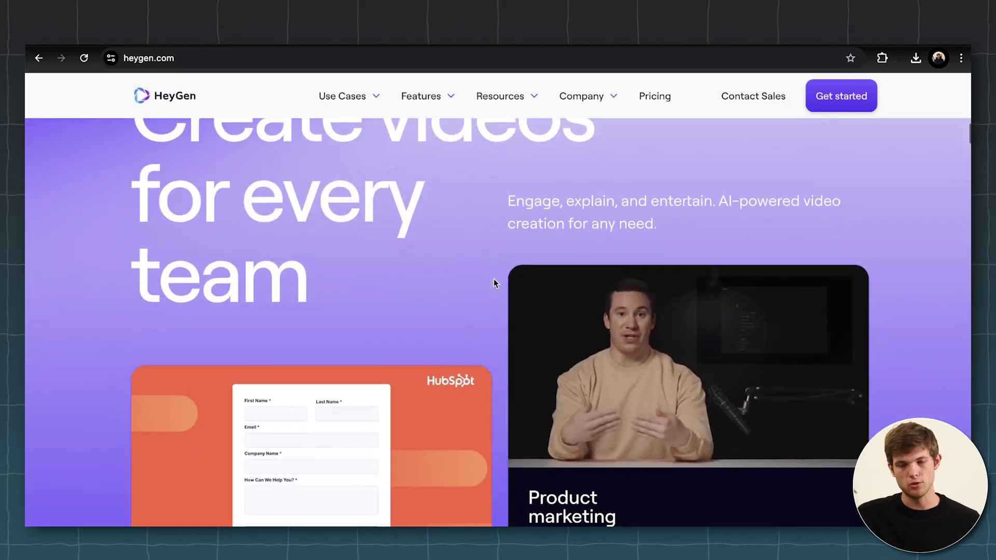
pyautogui.scroll(-4, 620, 313)
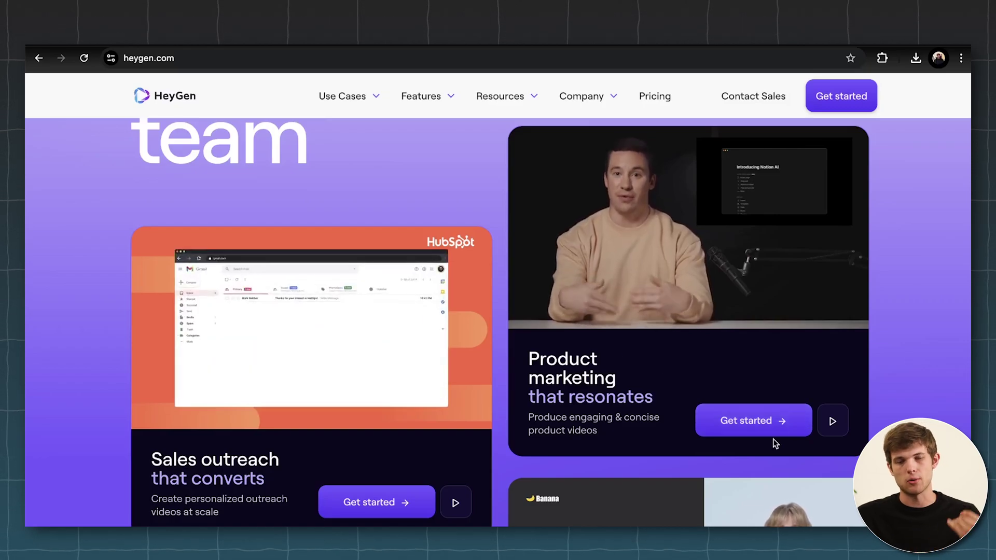
pyautogui.scroll(-4, 773, 439)
pyautogui.click(655, 95)
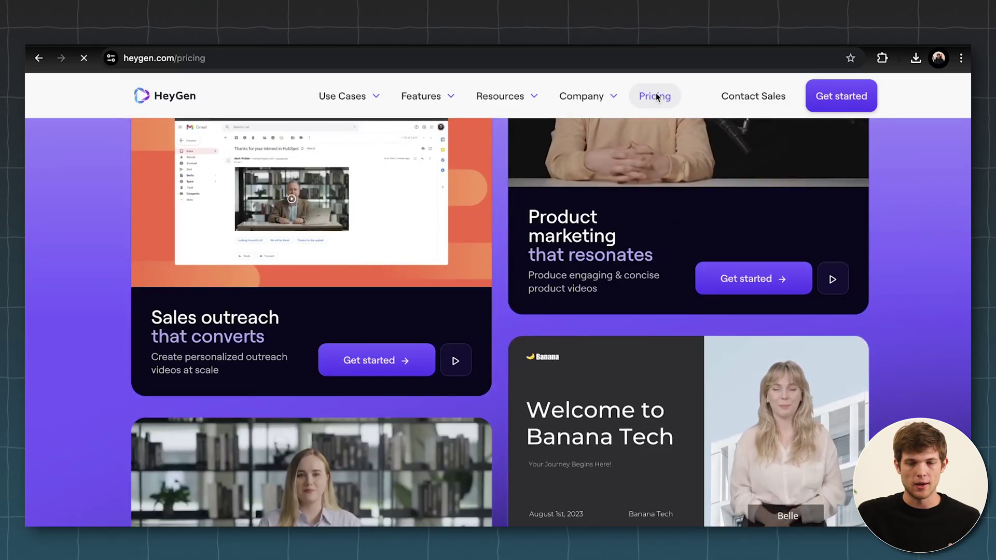
pyautogui.scroll(-5, 620, 383)
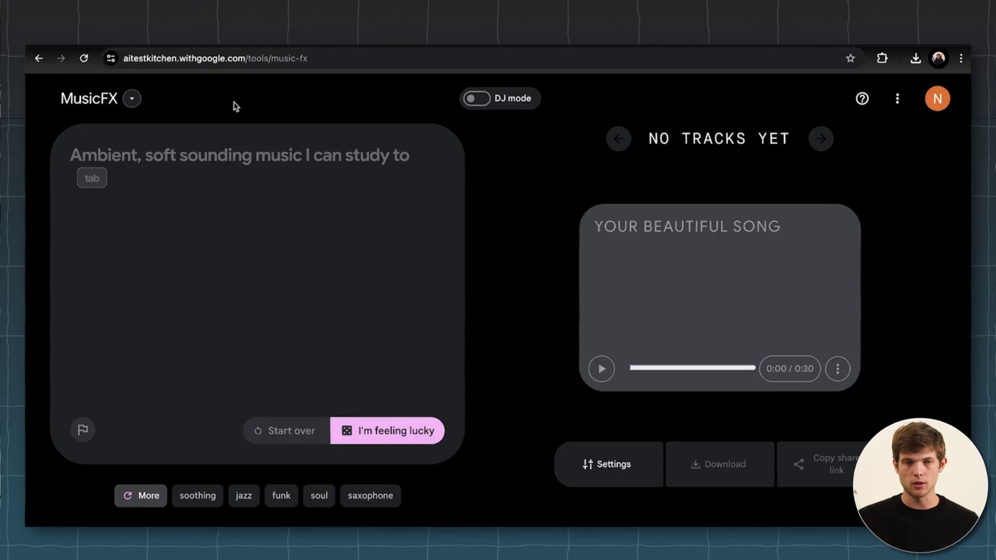
pyautogui.click(127, 99)
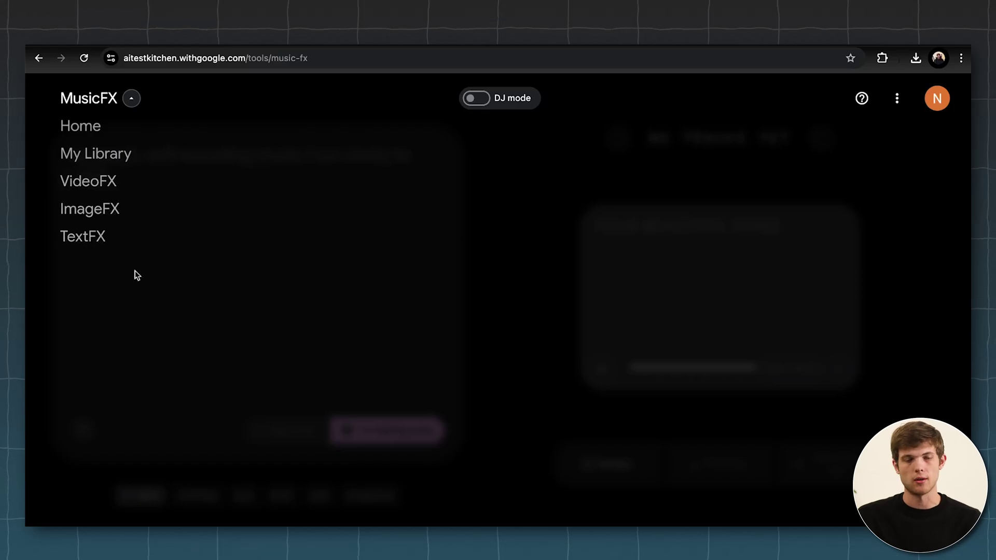
pyautogui.click(127, 99)
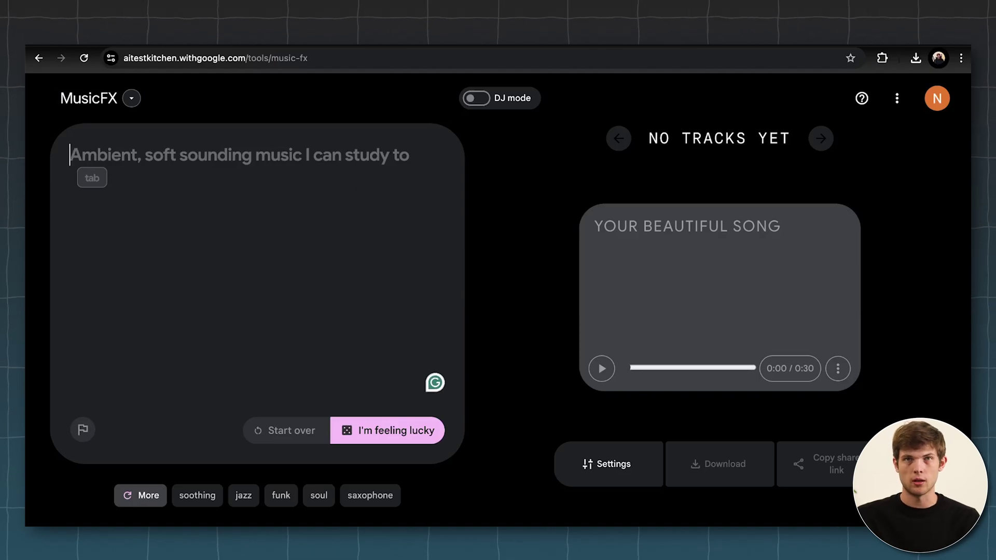
# Step: Generate music for 'Fishing in lousiana bayou', pause the first track, then open Settings and DJ mode
pyautogui.write('Fishing in lousiana bay')
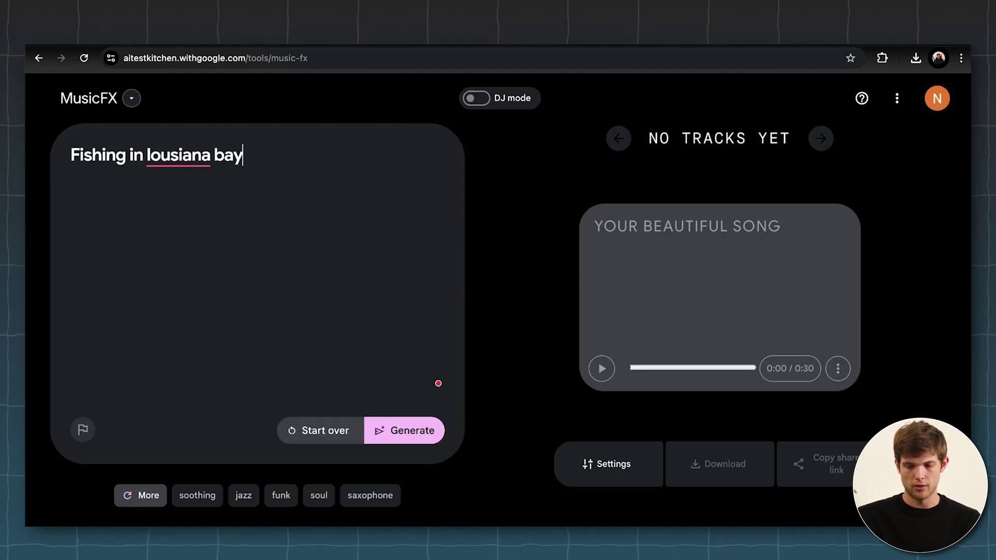
pyautogui.write('ou')
pyautogui.click(394, 438)
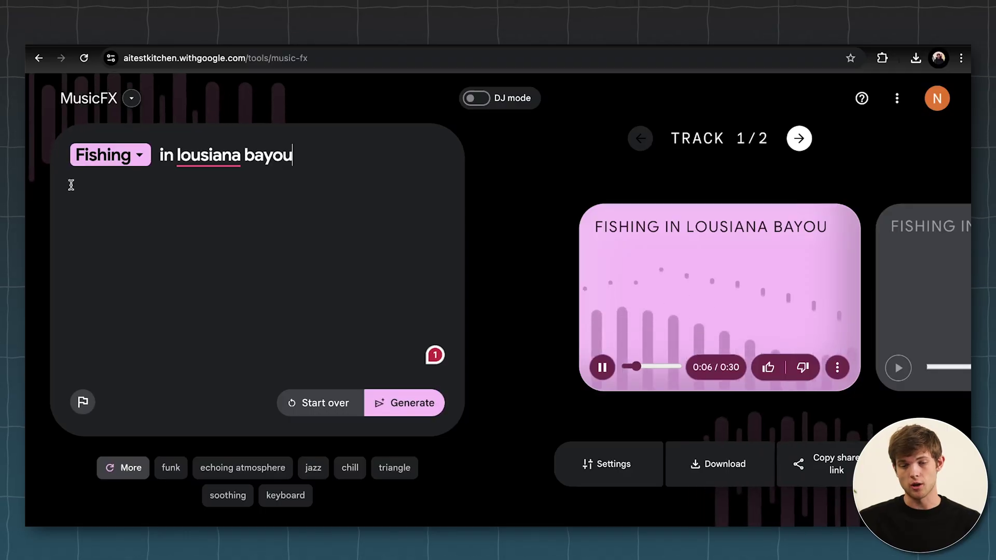
pyautogui.click(601, 367)
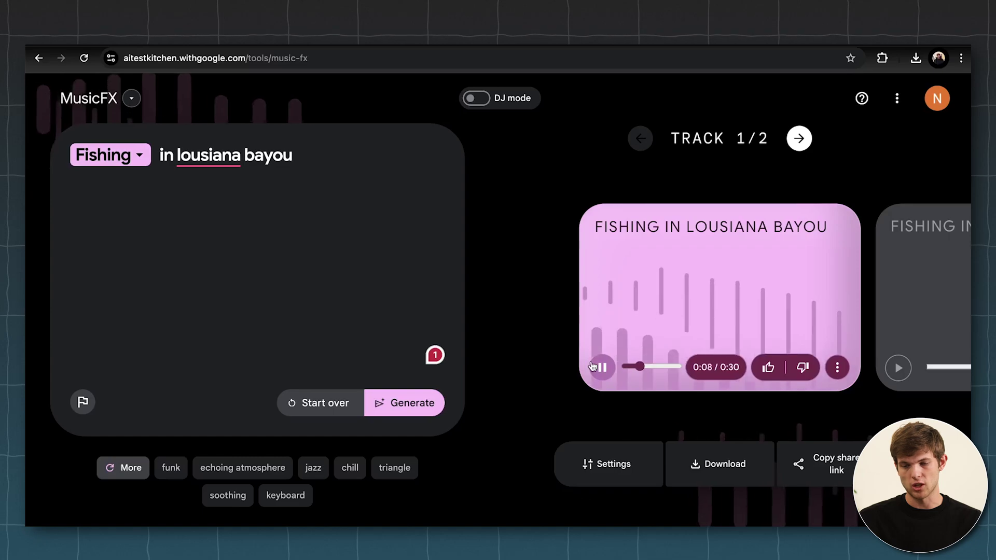
pyautogui.click(607, 464)
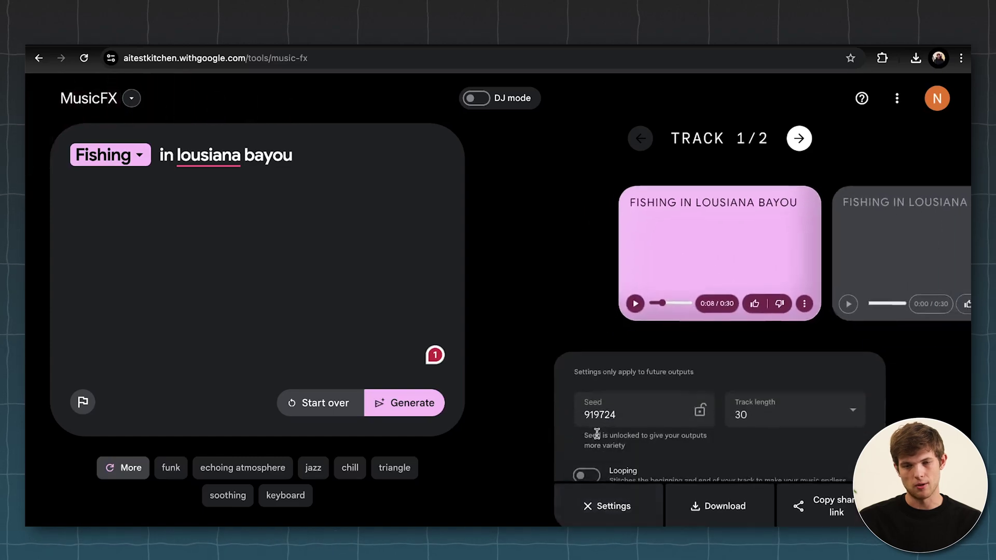
pyautogui.click(475, 100)
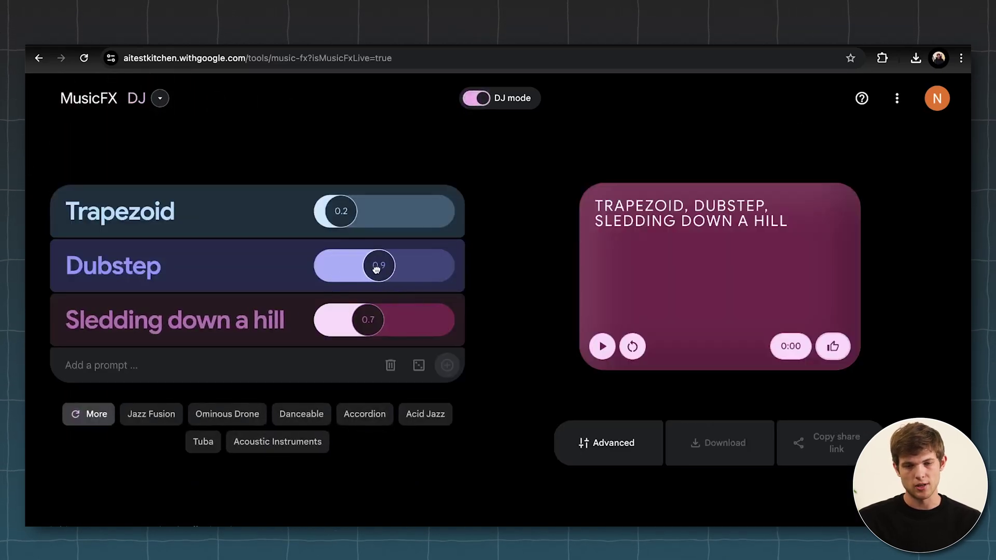
# Step: Drag the Dubstep slider right to raise its weight in the DJ mix
pyautogui.moveTo(395, 275); pyautogui.dragTo(408, 278)
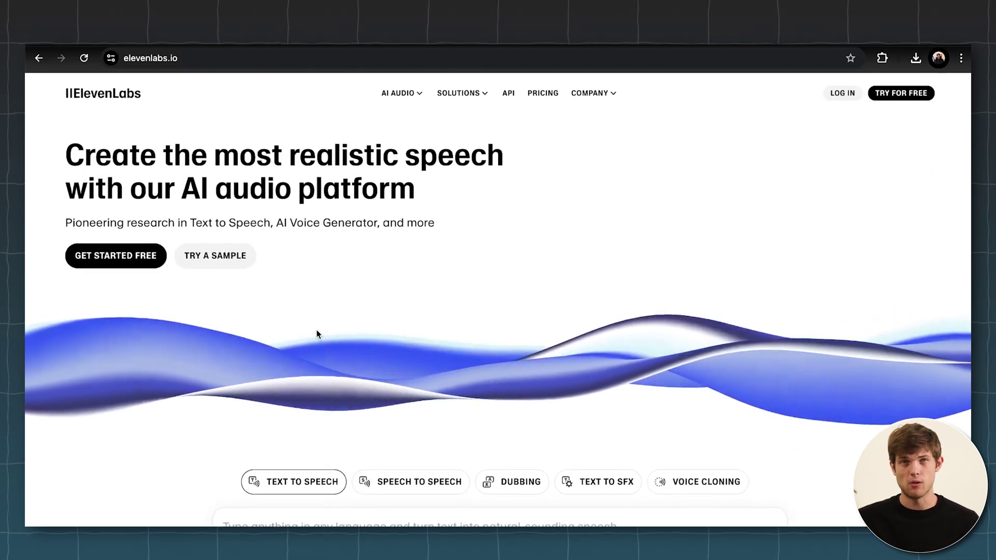
# Step: Fill the text-to-speech demo with the Tell a Story sample script
pyautogui.scroll(-6, 317, 335)
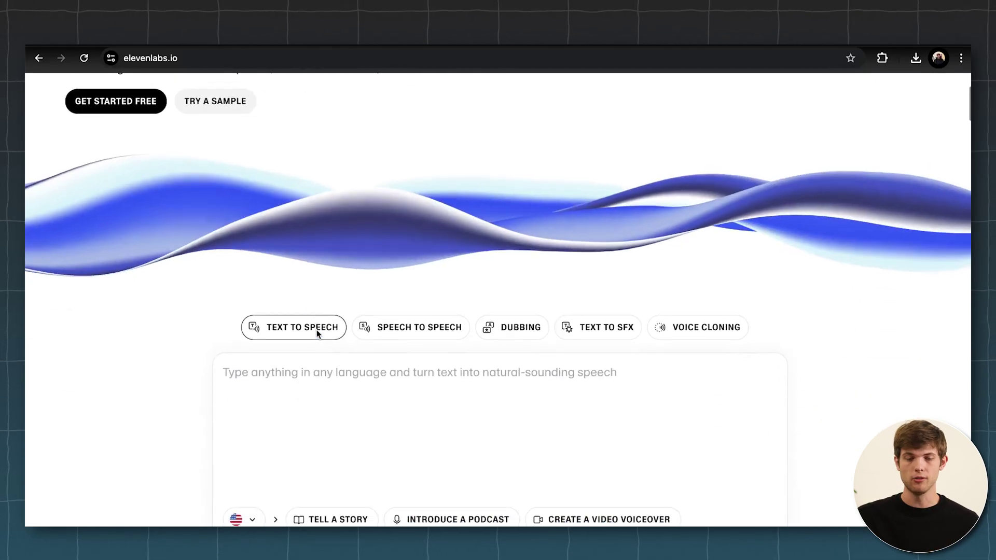
pyautogui.scroll(1, 288, 374)
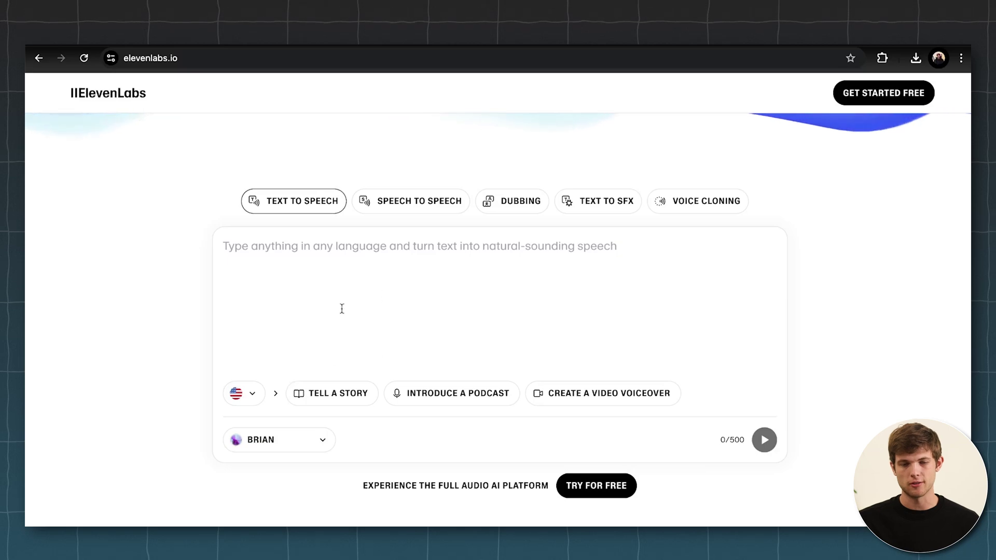
pyautogui.click(324, 398)
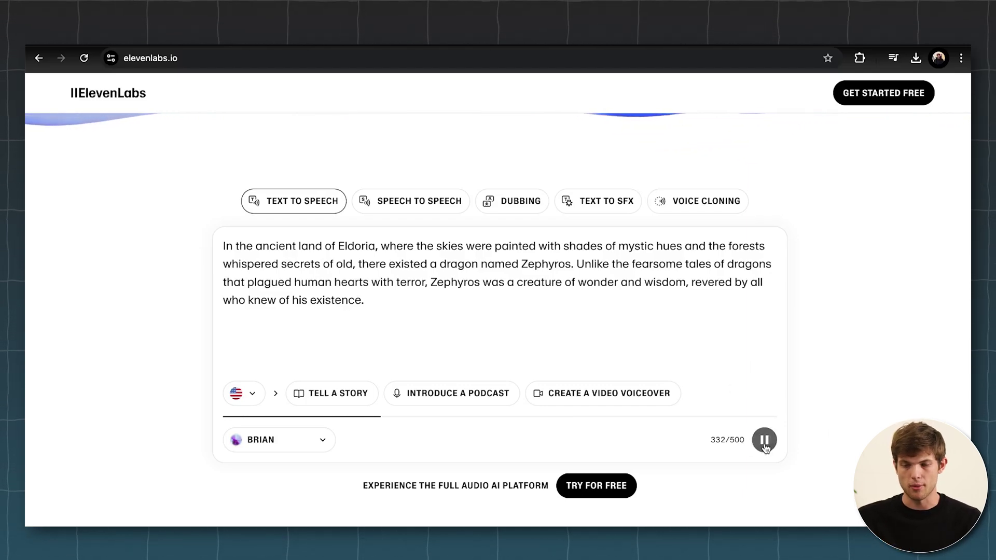
# Step: Switch the demo's speech language to Dutch, then to Arabic
pyautogui.click(250, 396)
pyautogui.click(270, 351)
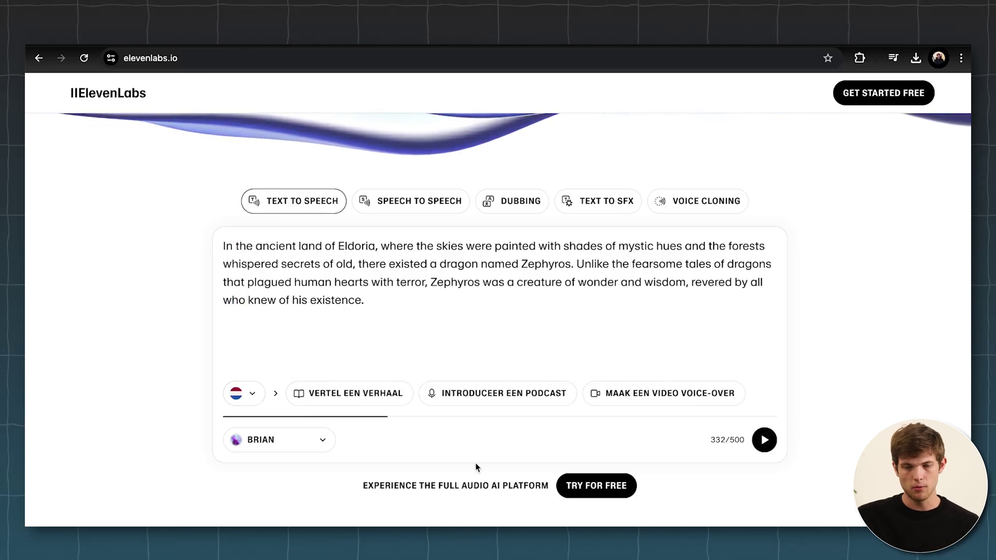
pyautogui.click(244, 393)
pyautogui.click(264, 192)
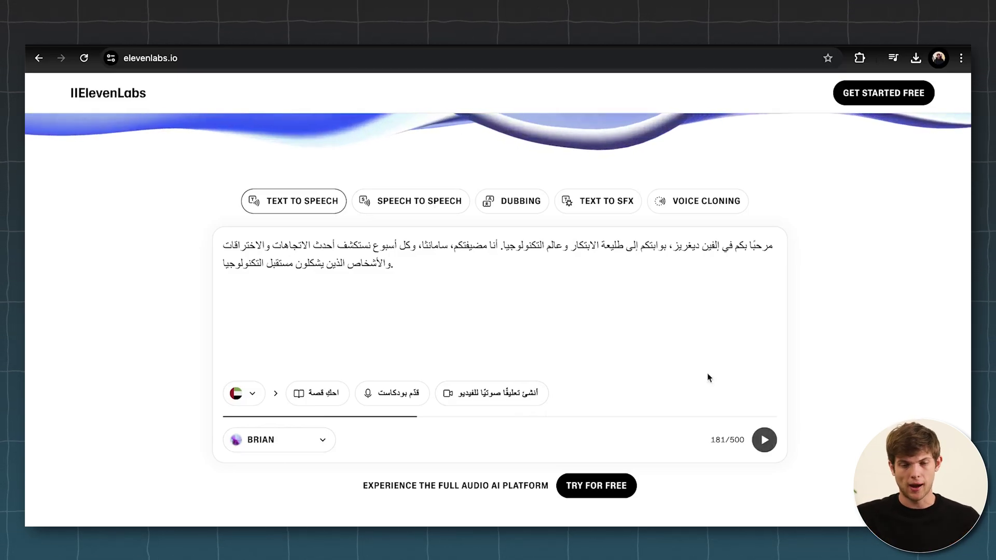
# Step: Switch the ElevenLabs demo to Dubbing, play the English-to-Hindi podcast clip louder, then pause it
pyautogui.click(519, 202)
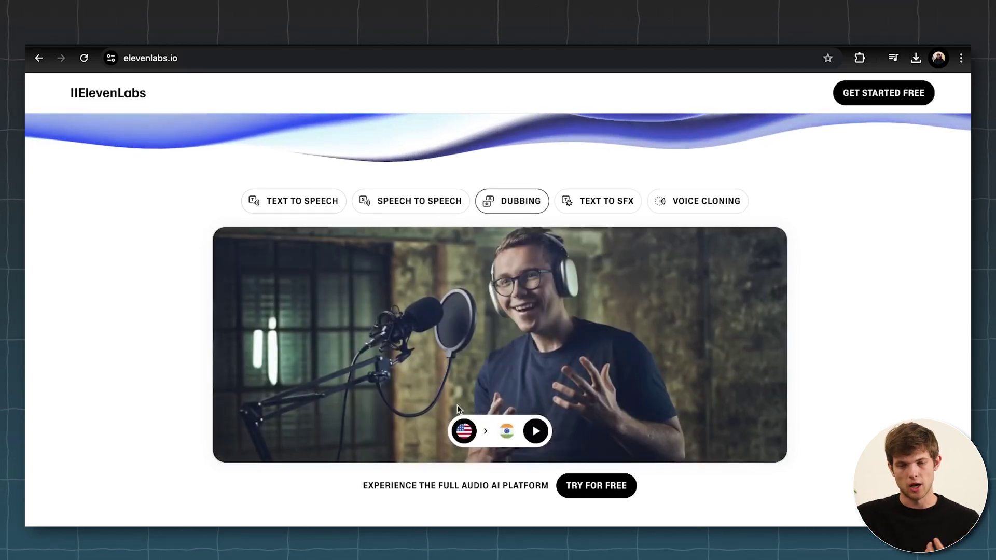
pyautogui.click(507, 433)
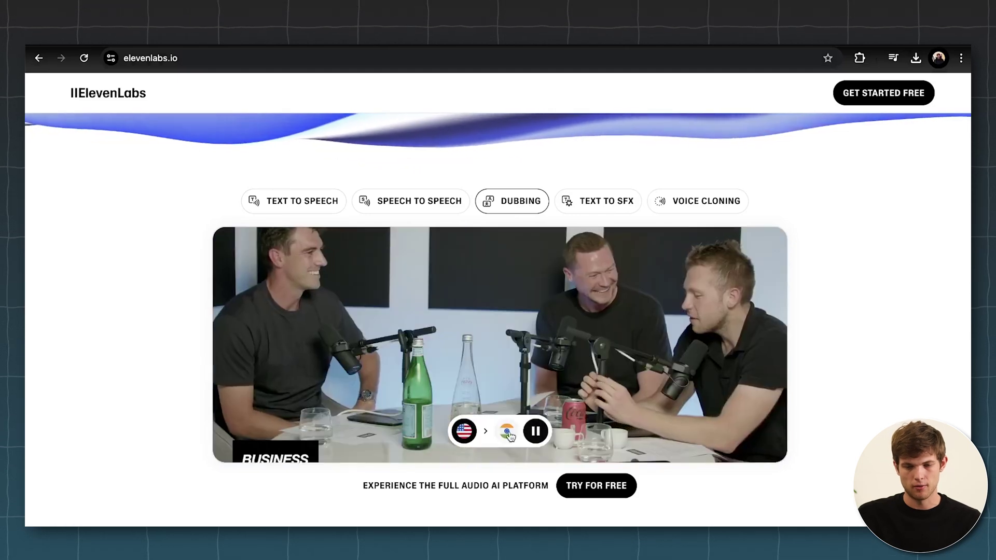
pyautogui.press('XF86AudioRaiseVolume')
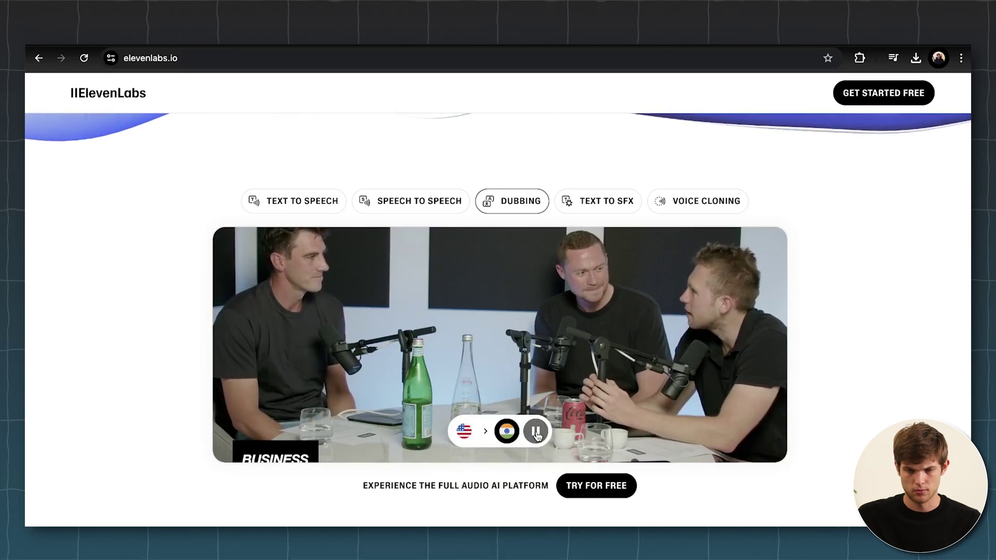
pyautogui.click(536, 431)
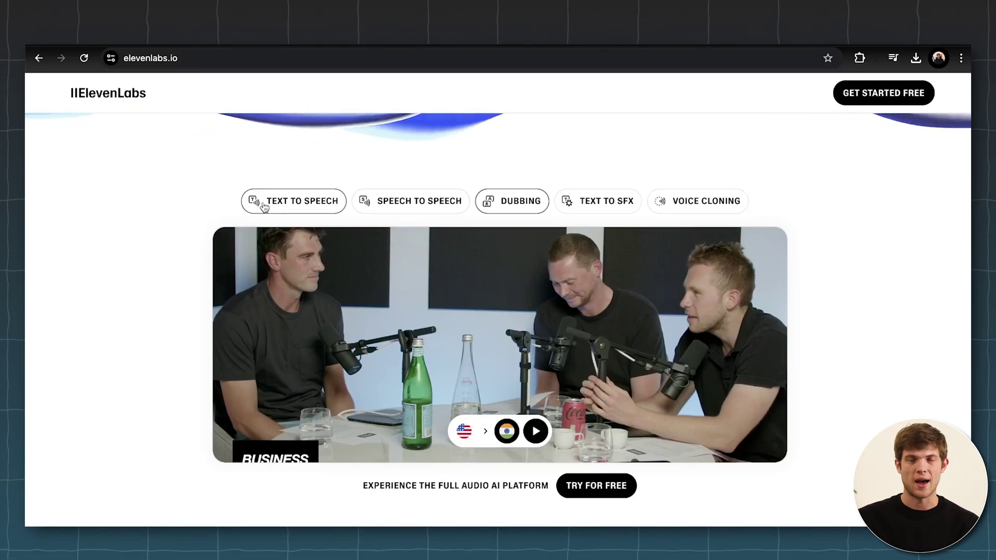
# Step: Open the ElevenLabs pricing page and scroll through the Free, Starter, Creator and Pro plan cards
pyautogui.scroll(5, 260, 140)
pyautogui.click(540, 96)
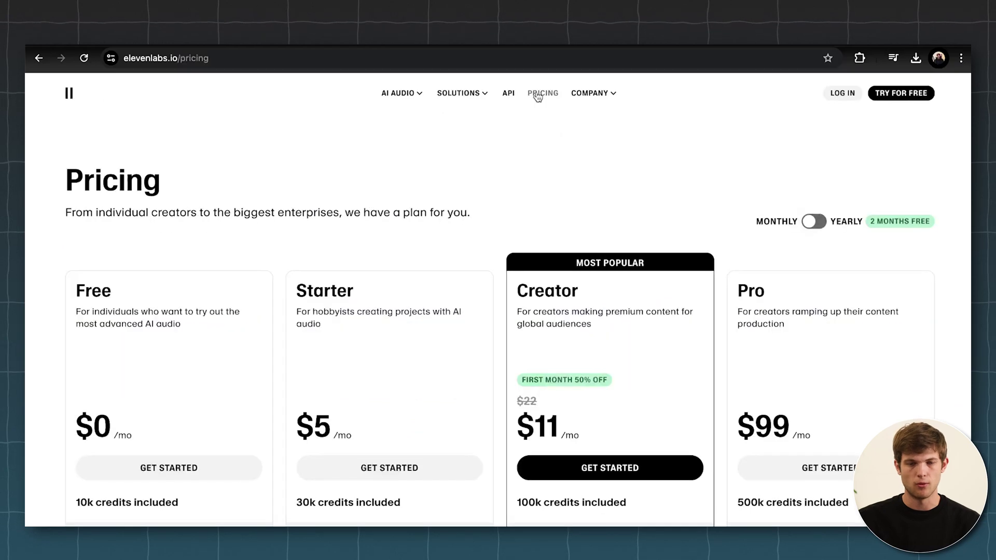
pyautogui.scroll(-3, 109, 377)
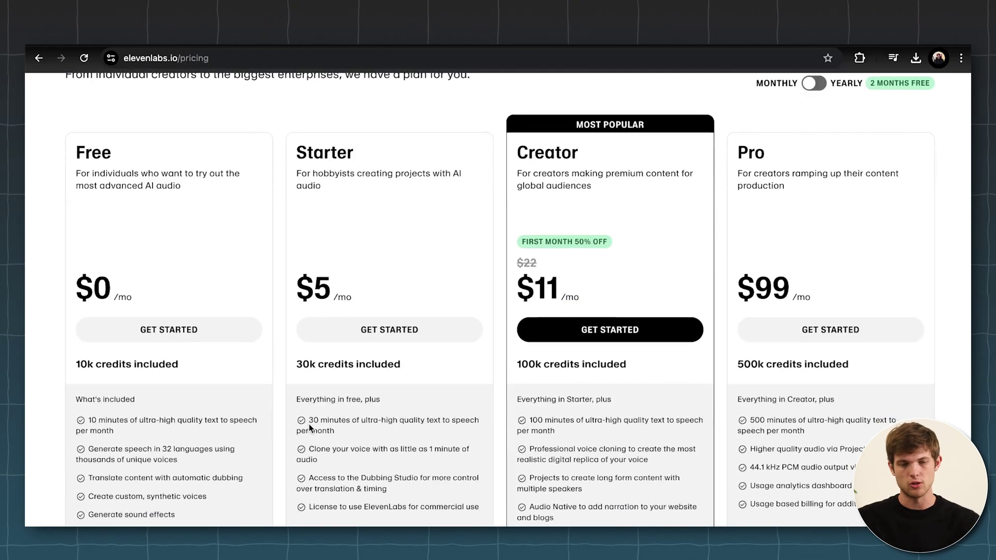
pyautogui.scroll(3, 370, 137)
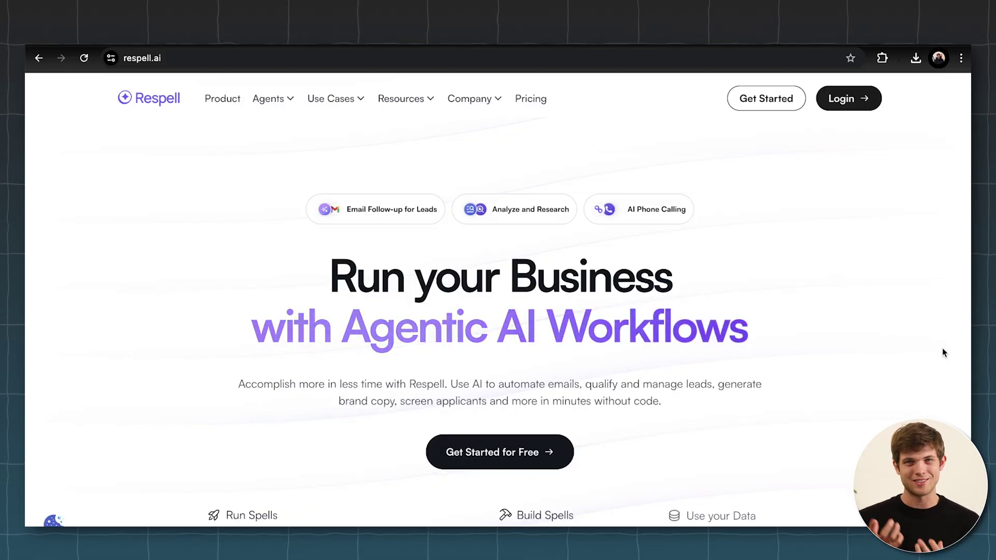
# Step: Look at Respell's Agents menu and scroll down the homepage
pyautogui.moveTo(331, 98)
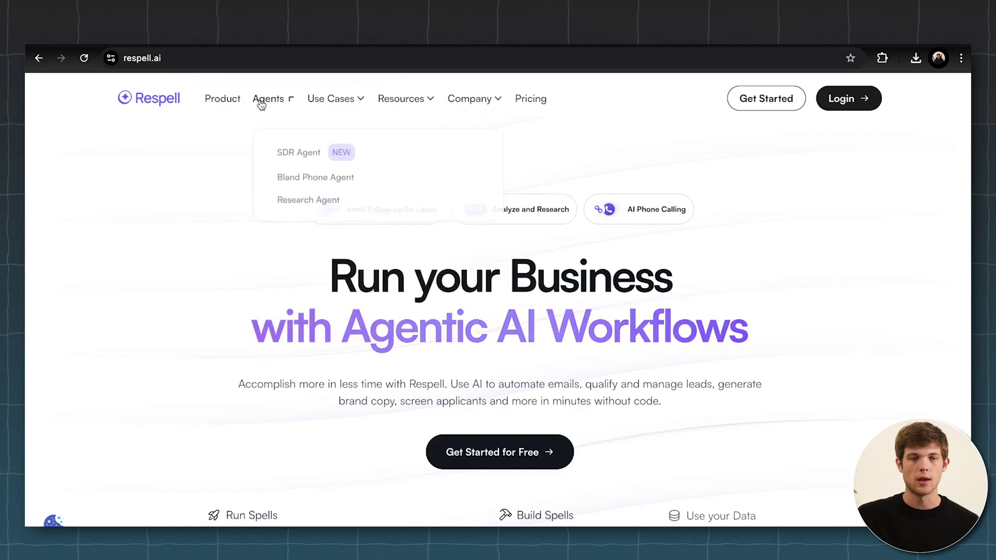
pyautogui.scroll(-15, 530, 325)
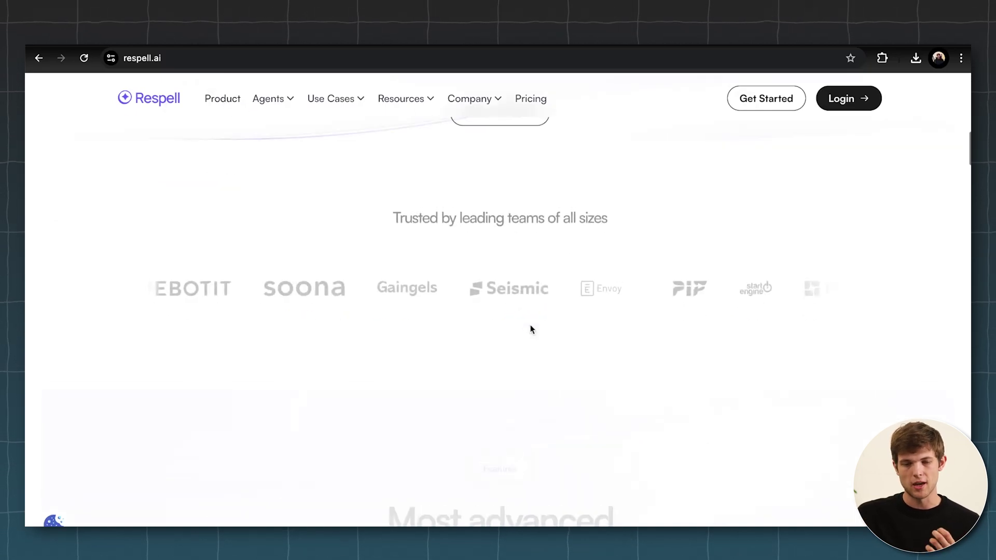
pyautogui.scroll(-15, 530, 326)
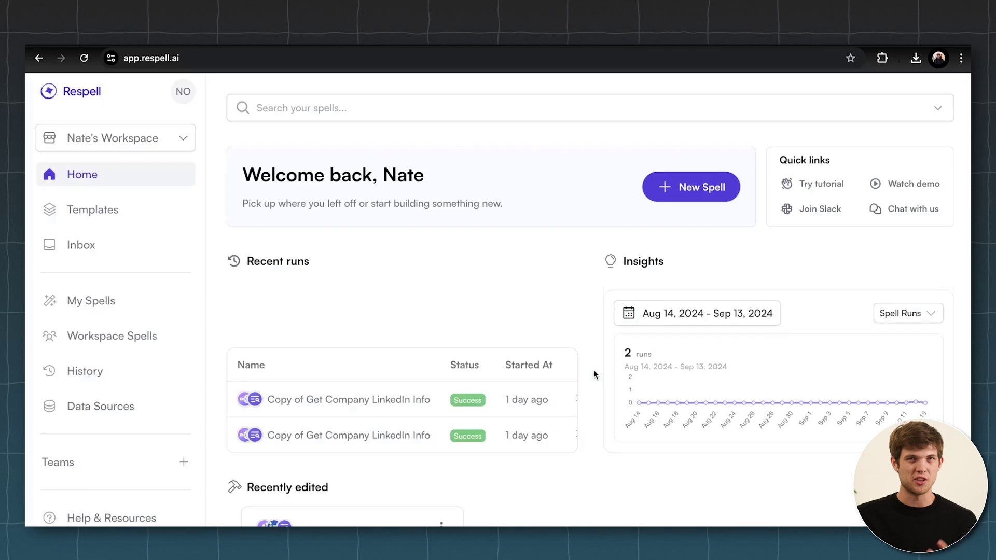
# Step: Open Respell's Templates library and preview the Research and Qualify Inbound Leads template, then exit
pyautogui.click(91, 213)
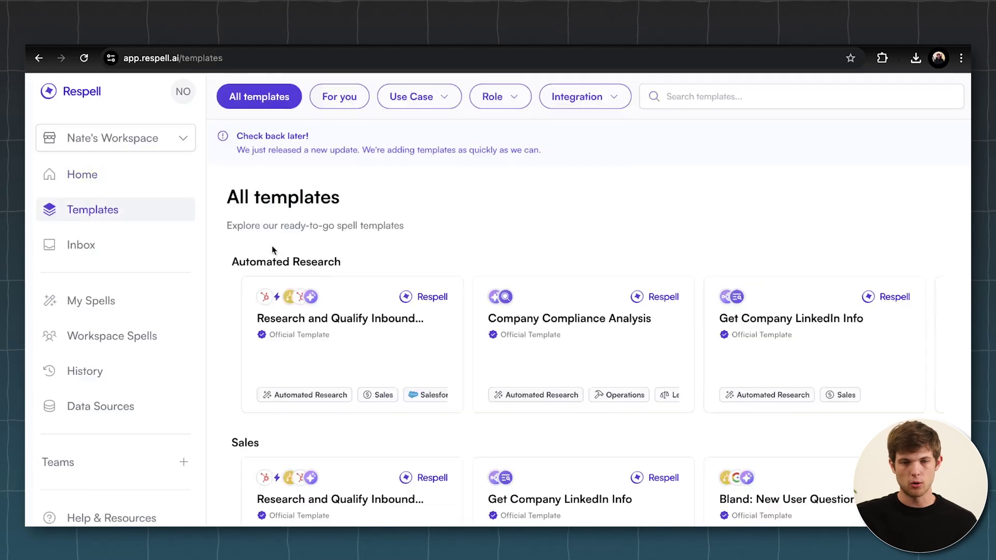
pyautogui.scroll(-3, 511, 315)
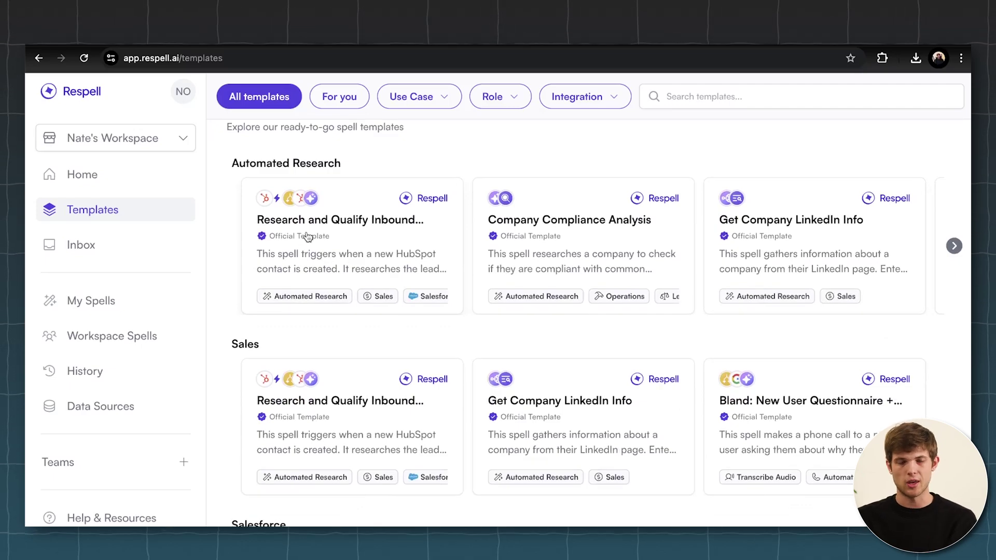
pyautogui.click(308, 236)
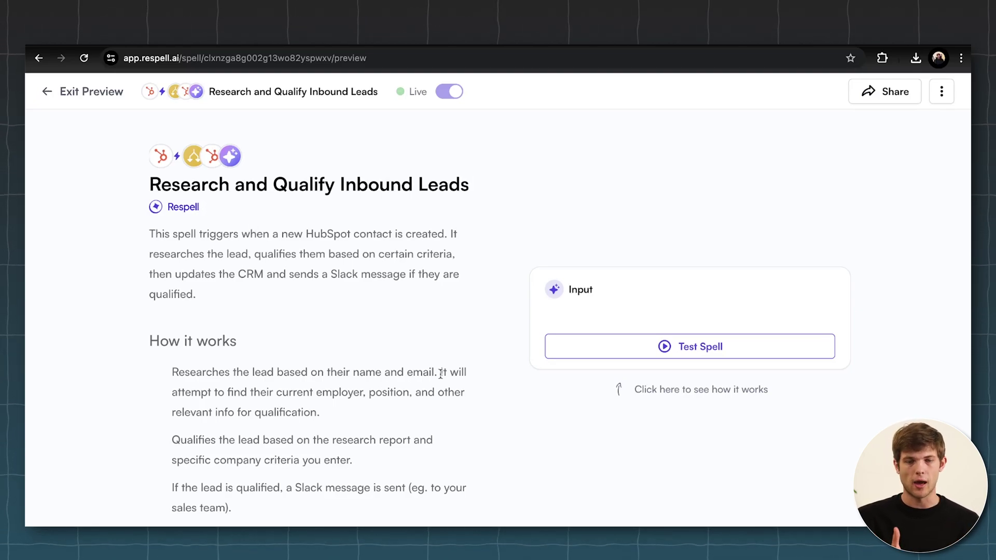
pyautogui.scroll(-4, 440, 373)
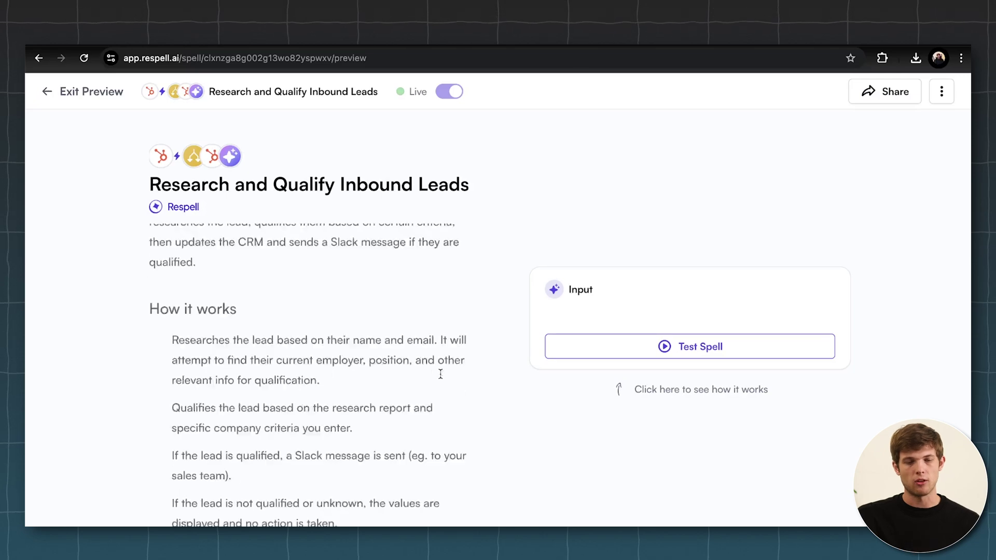
pyautogui.scroll(4, 440, 373)
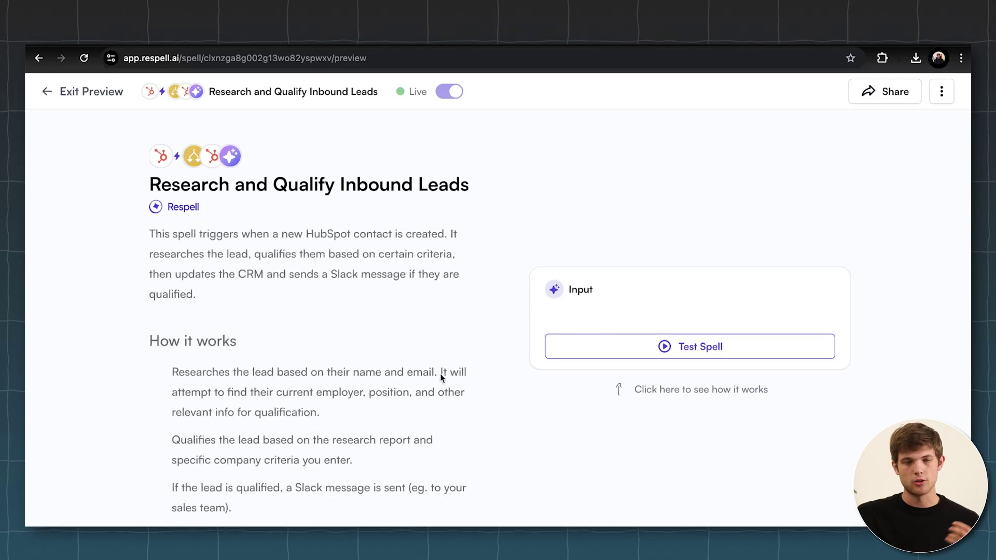
pyautogui.click(49, 92)
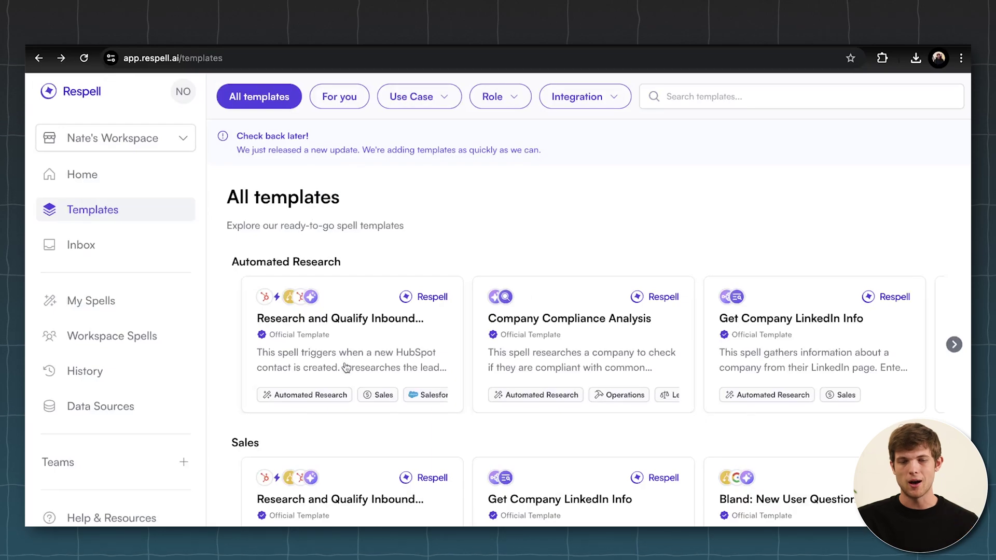
# Step: Preview the Get Company LinkedIn Info template and return to All templates
pyautogui.scroll(-3, 702, 400)
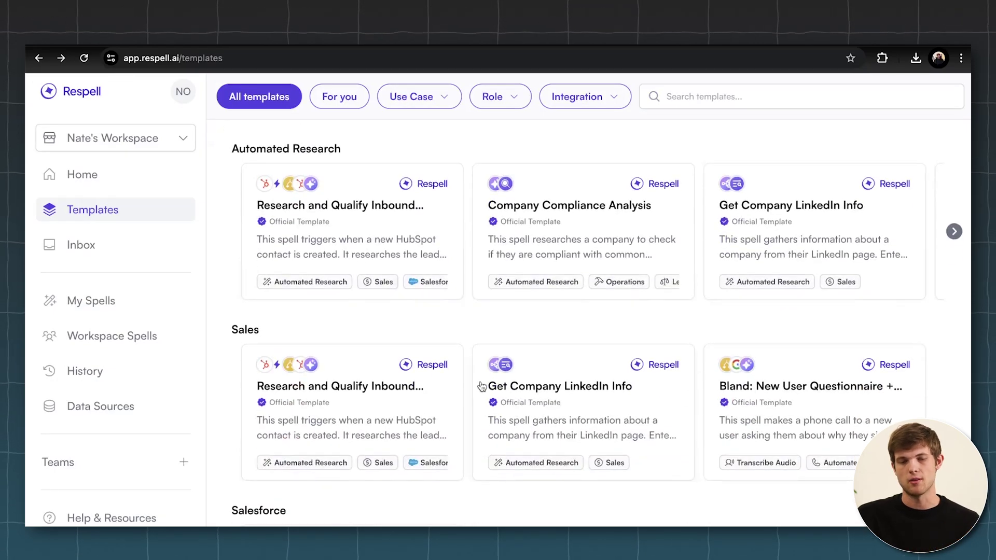
pyautogui.scroll(1, 728, 348)
pyautogui.click(801, 222)
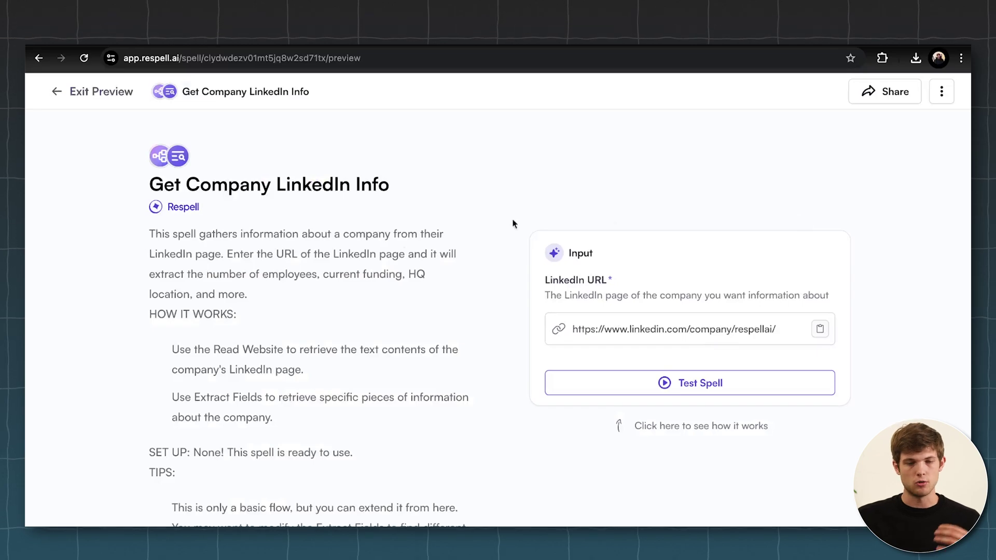
pyautogui.click(75, 102)
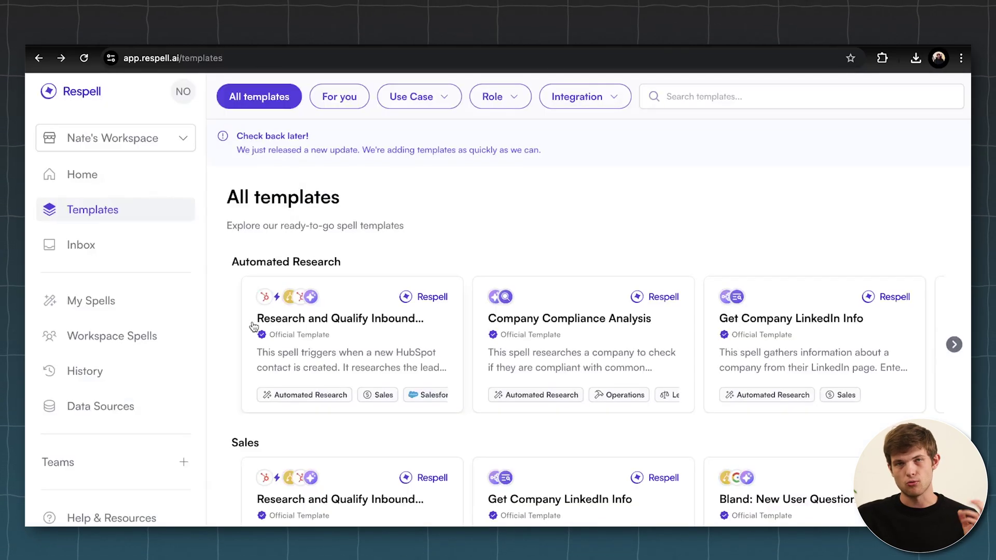
pyautogui.scroll(-8, 434, 405)
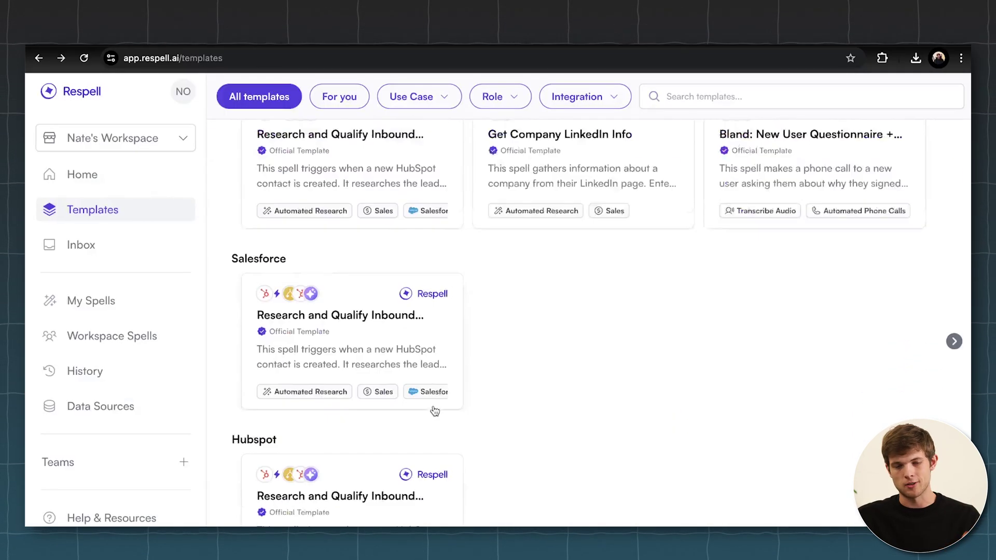
pyautogui.scroll(-5, 434, 406)
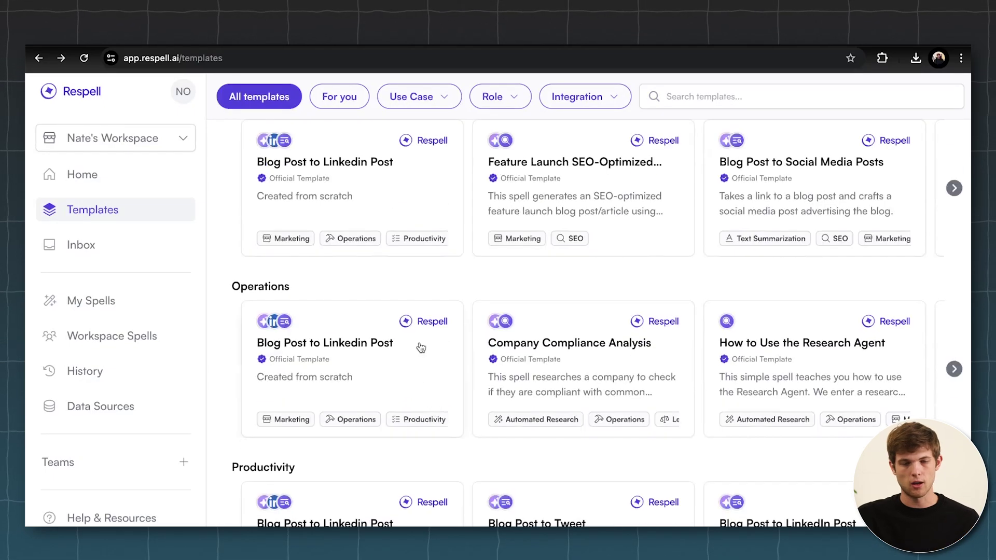
pyautogui.scroll(-1, 421, 347)
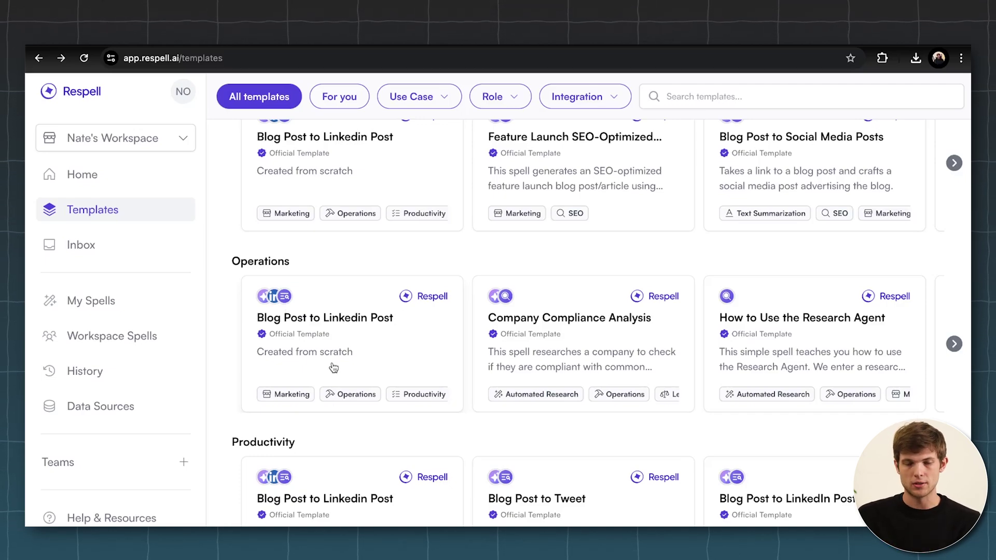
pyautogui.scroll(-4, 333, 368)
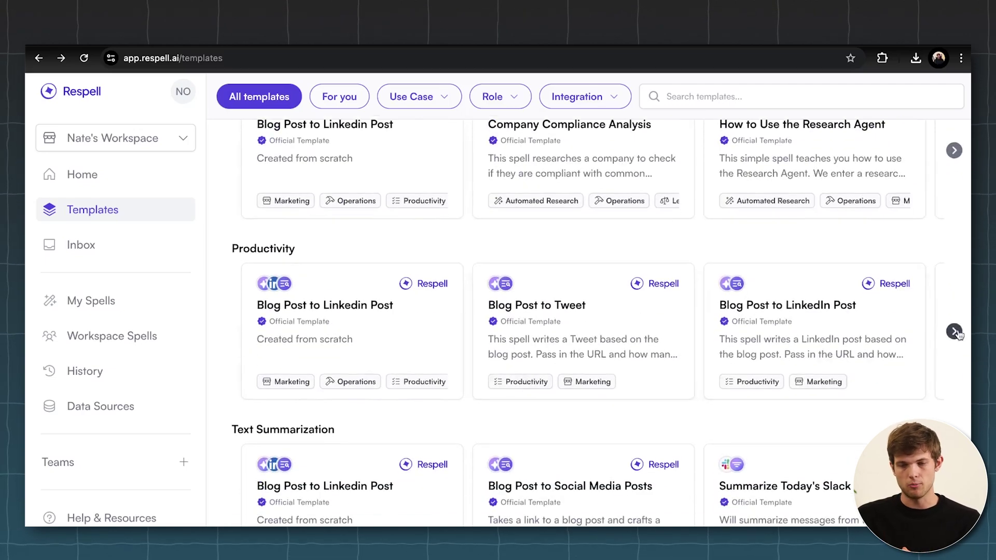
pyautogui.click(952, 330)
pyautogui.scroll(-4, 604, 390)
pyautogui.scroll(-8, 604, 390)
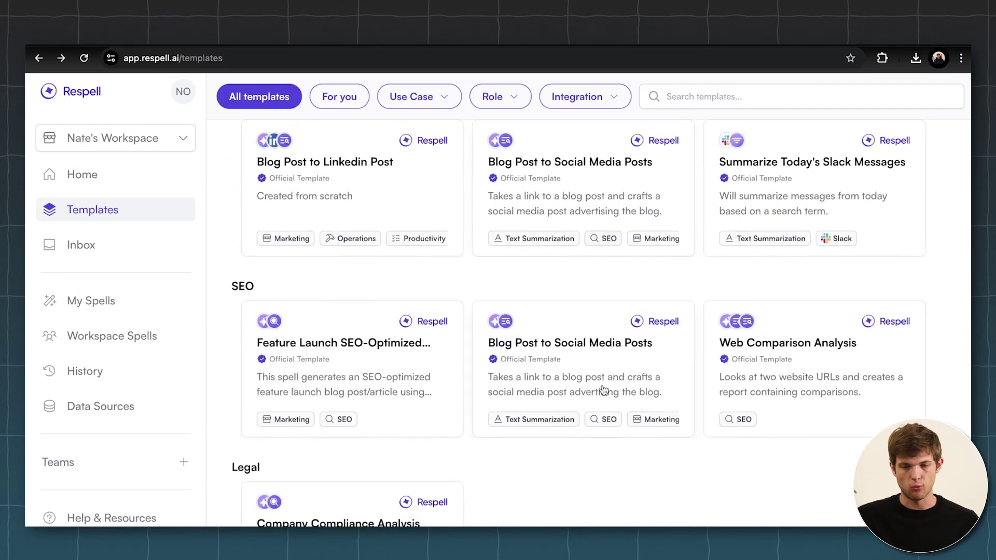
pyautogui.scroll(-8, 602, 386)
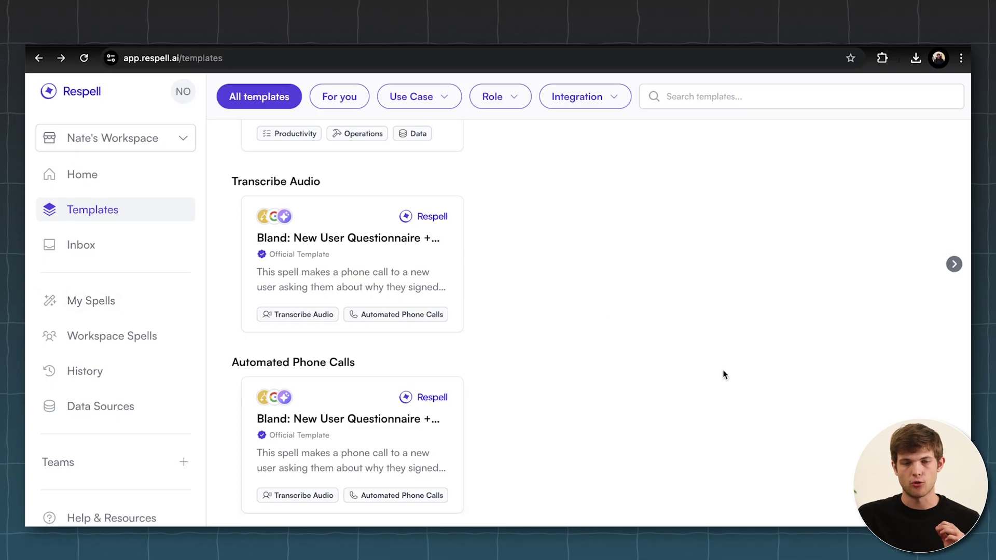
pyautogui.scroll(20, 725, 374)
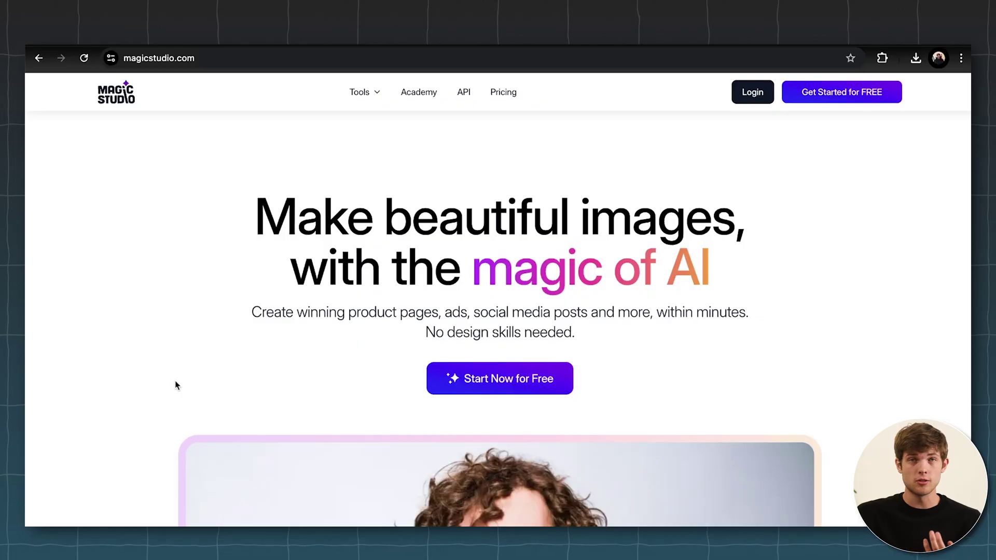
# Step: Scroll down the Magic Studio homepage and open the Tools dropdown of quick editing tools
pyautogui.scroll(-6, 611, 334)
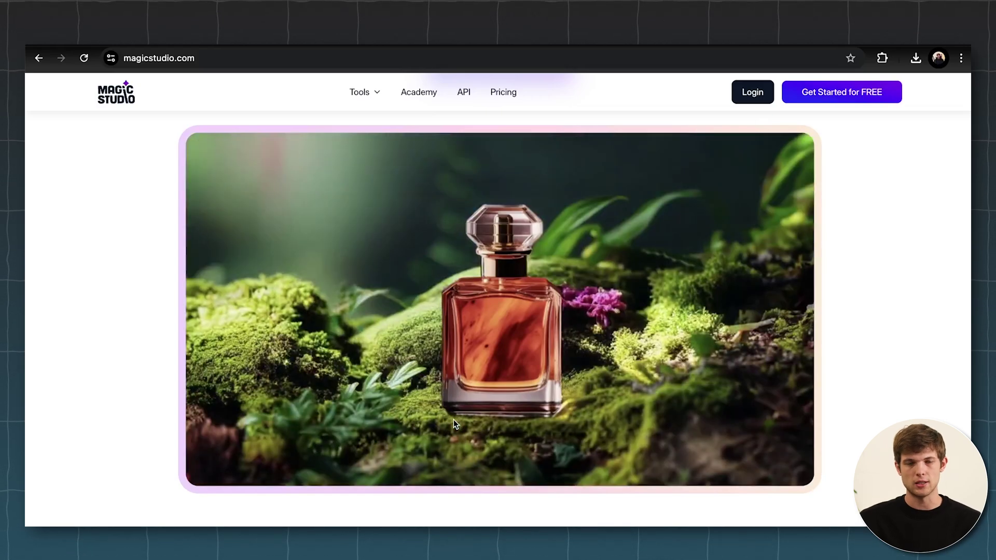
pyautogui.scroll(-2, 520, 359)
pyautogui.scroll(-5, 519, 359)
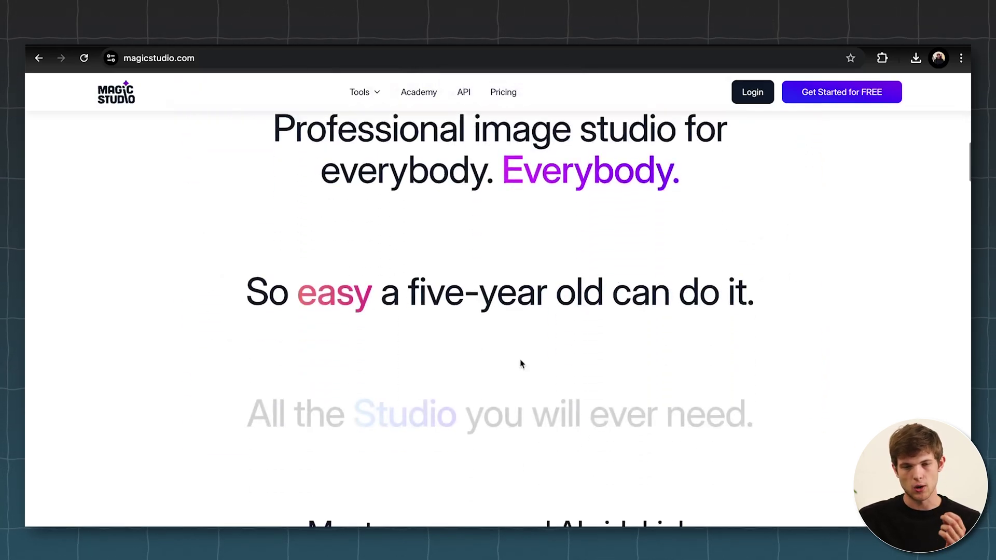
pyautogui.click(374, 94)
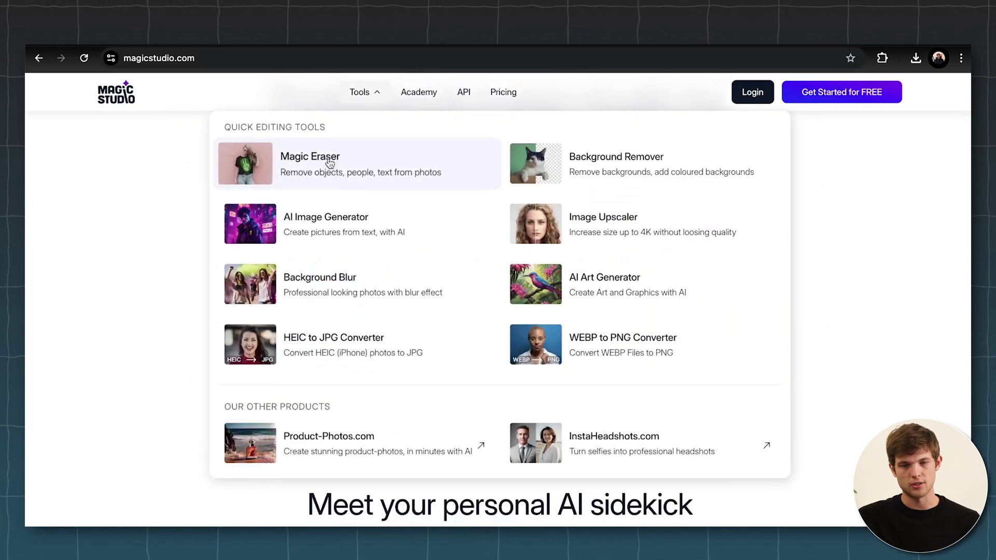
# Step: Choose Magic Eraser, try Upload Picture, then load the third sample desk flat-lay photo
pyautogui.click(330, 175)
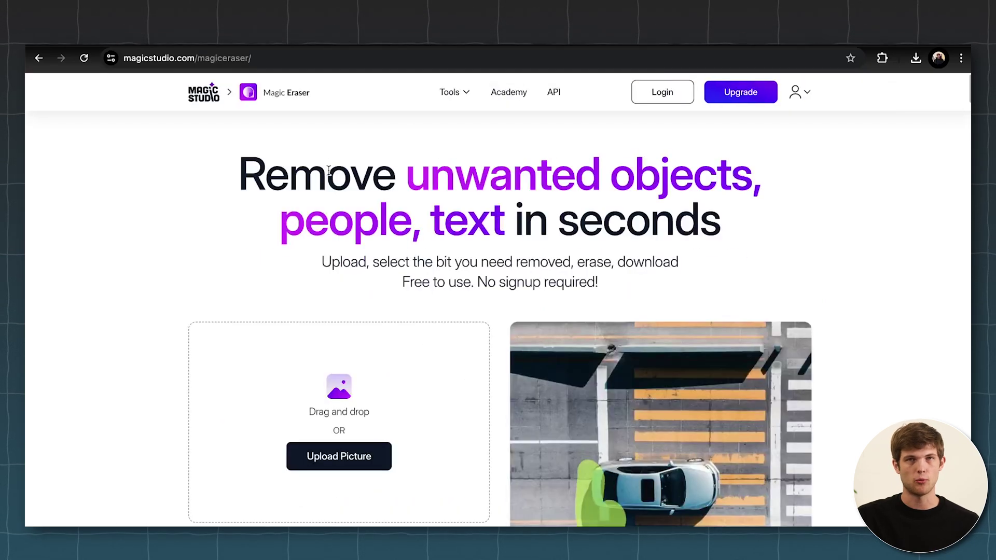
pyautogui.scroll(-2, 342, 262)
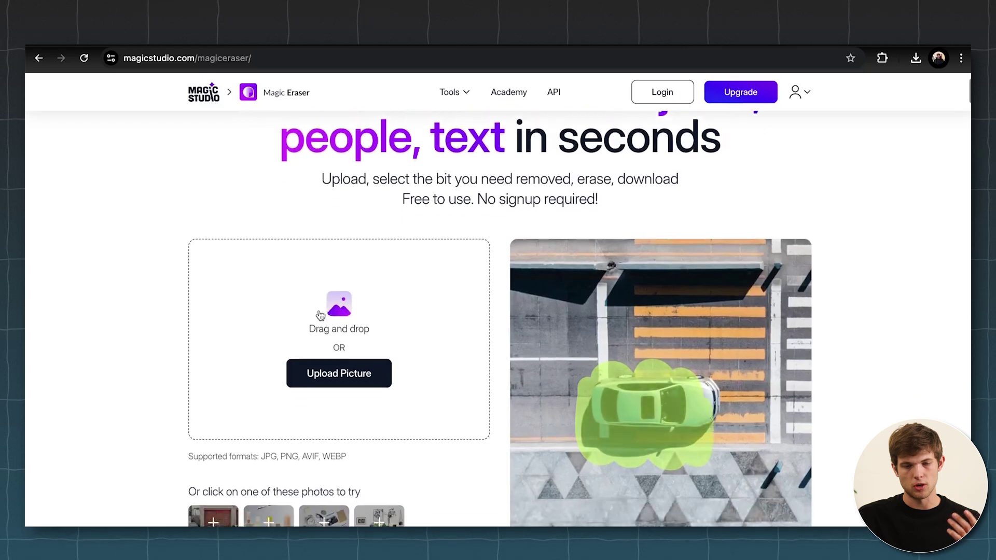
pyautogui.scroll(-1, 340, 360)
pyautogui.click(328, 366)
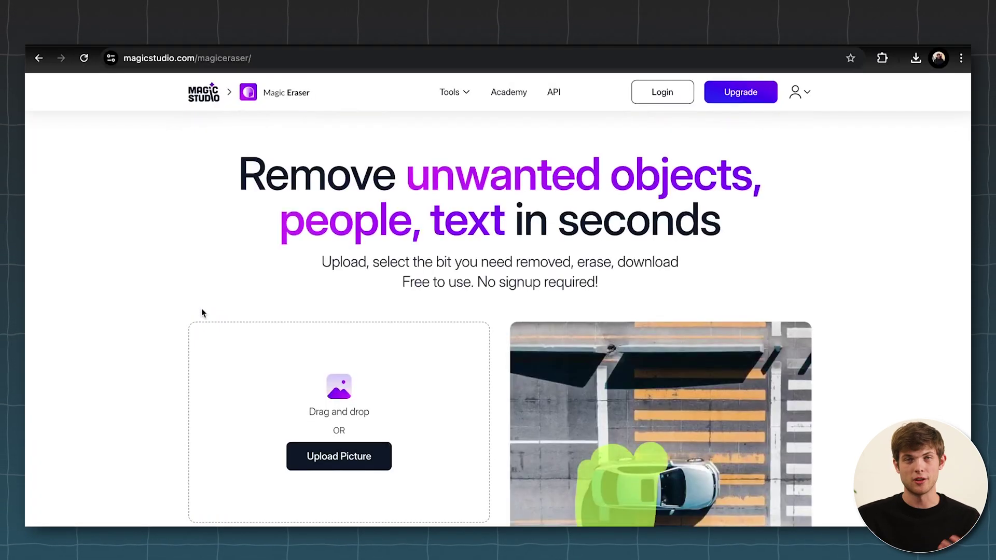
pyautogui.scroll(-3, 327, 389)
pyautogui.scroll(-1, 327, 394)
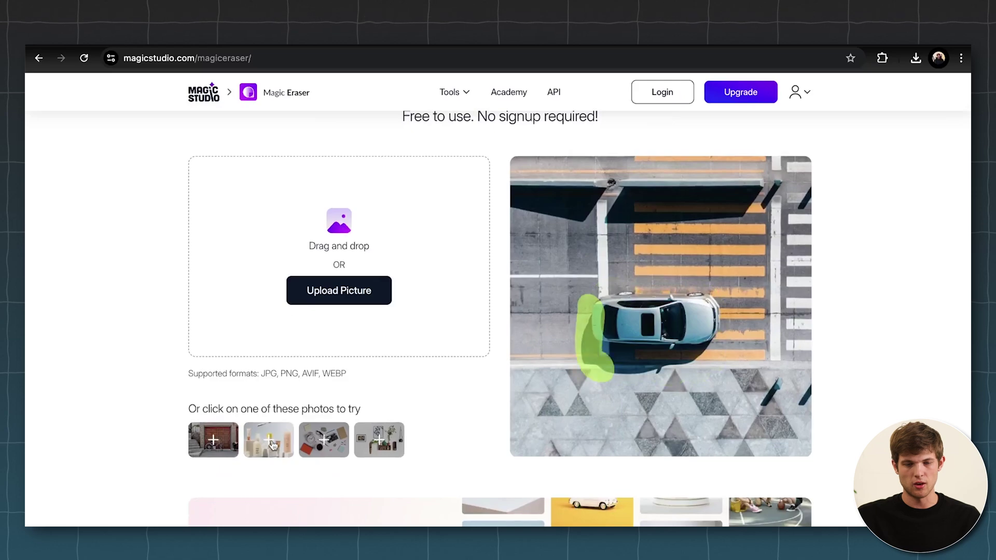
pyautogui.click(323, 438)
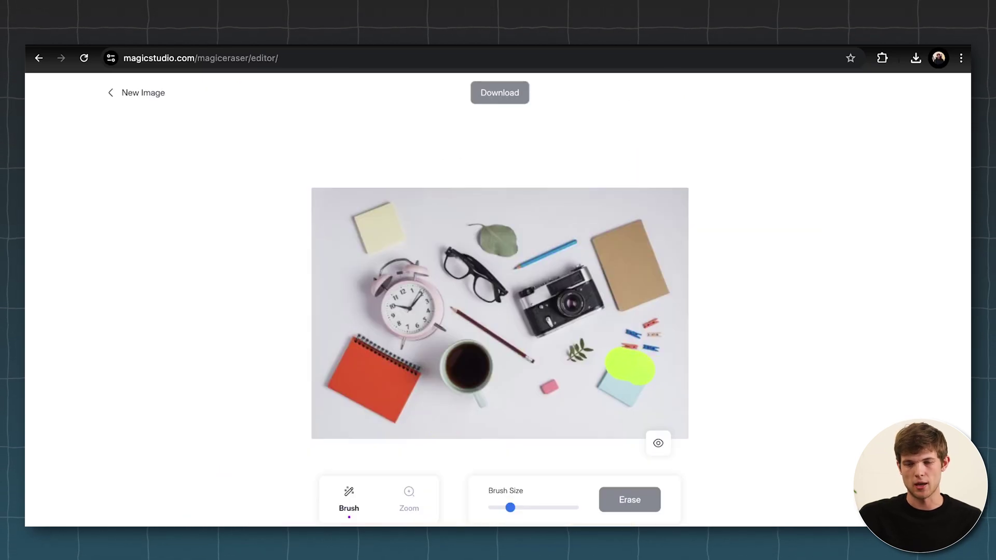
# Step: Brush over the light blue sticky note and erase it, then try Download and dismiss the Upgrade to PRO offer
pyautogui.moveTo(629, 366); pyautogui.dragTo(620, 388)
pyautogui.click(629, 499)
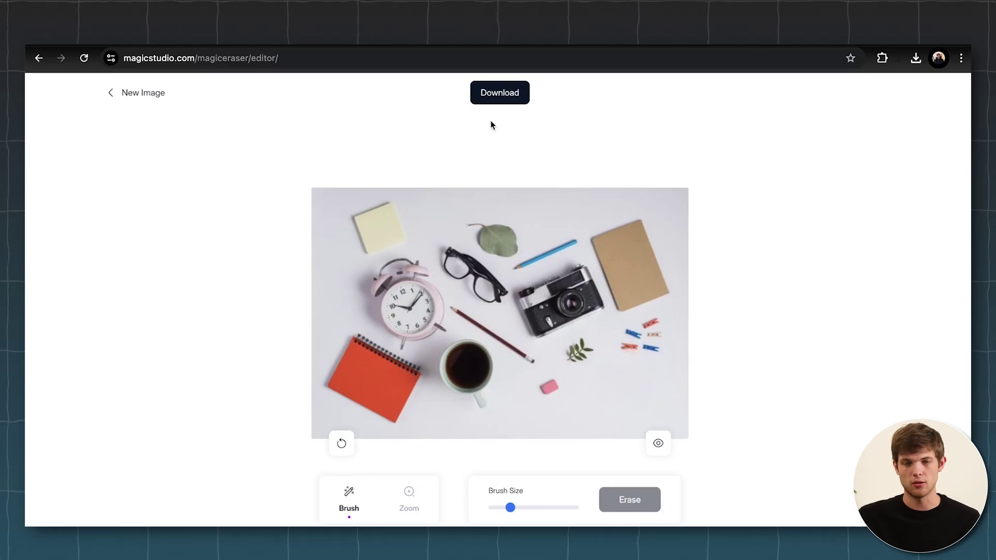
pyautogui.click(486, 92)
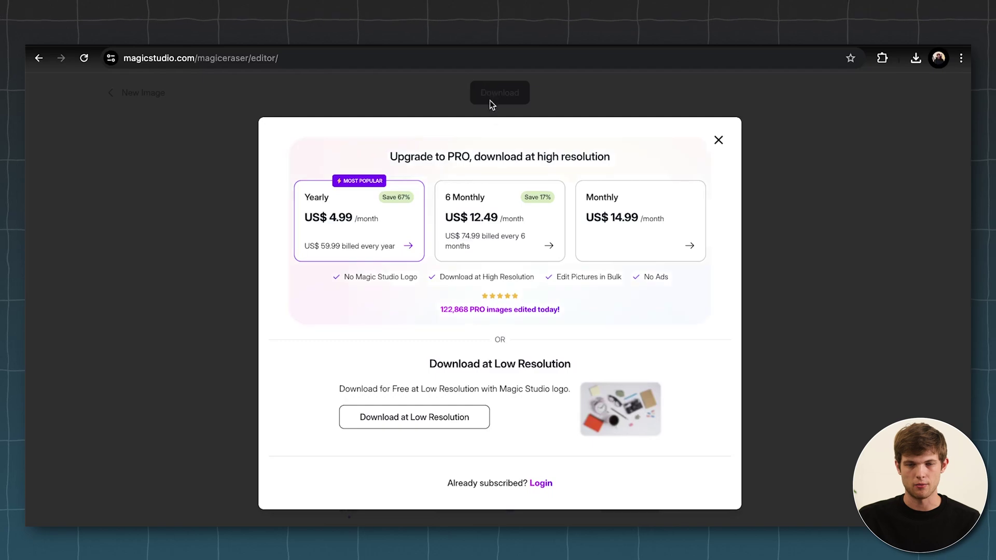
pyautogui.click(717, 139)
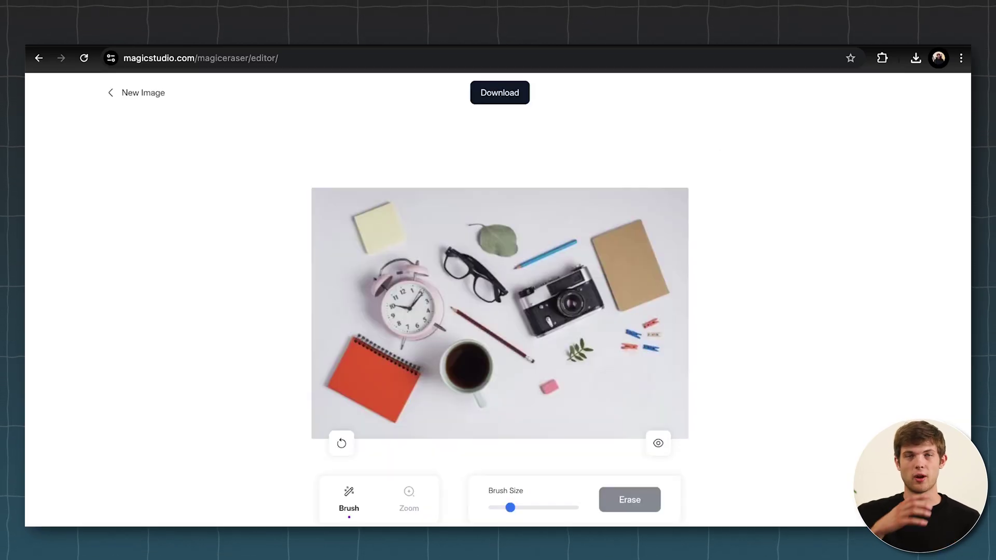